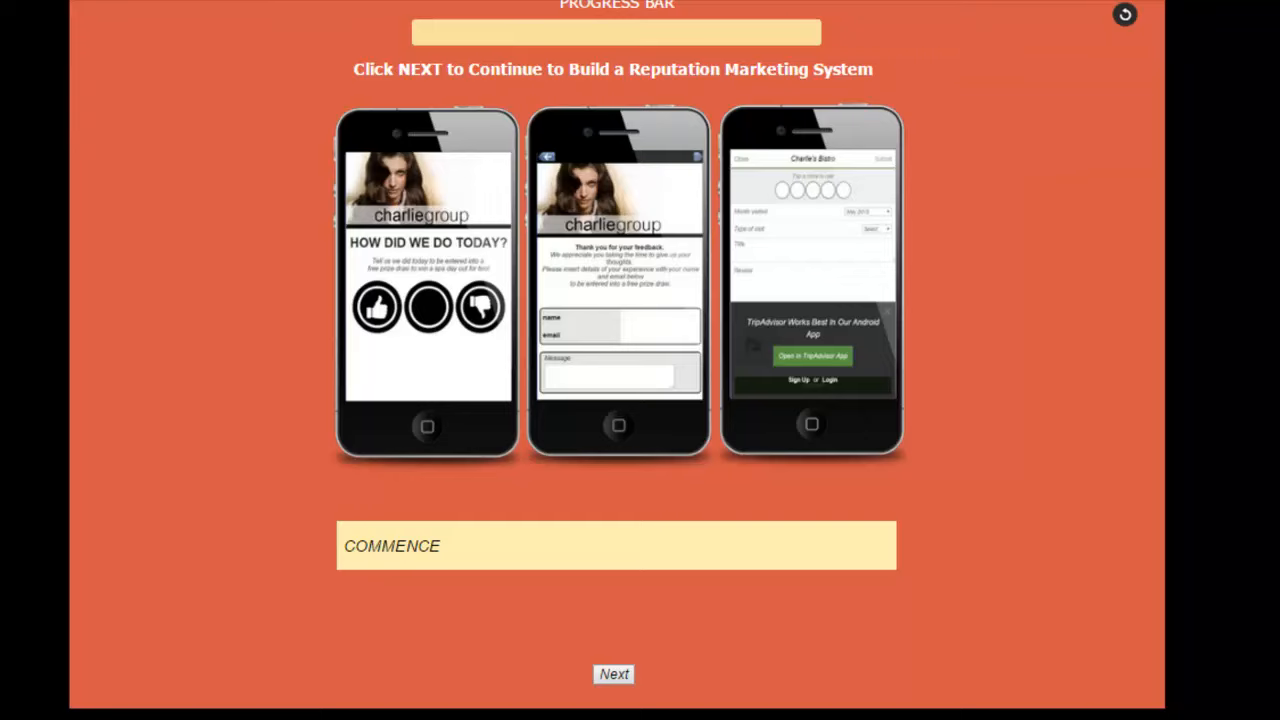
Step: Load the saved project file save (9).sas and begin the reputation marketing system wizard
drag(72, 182, 634, 90)
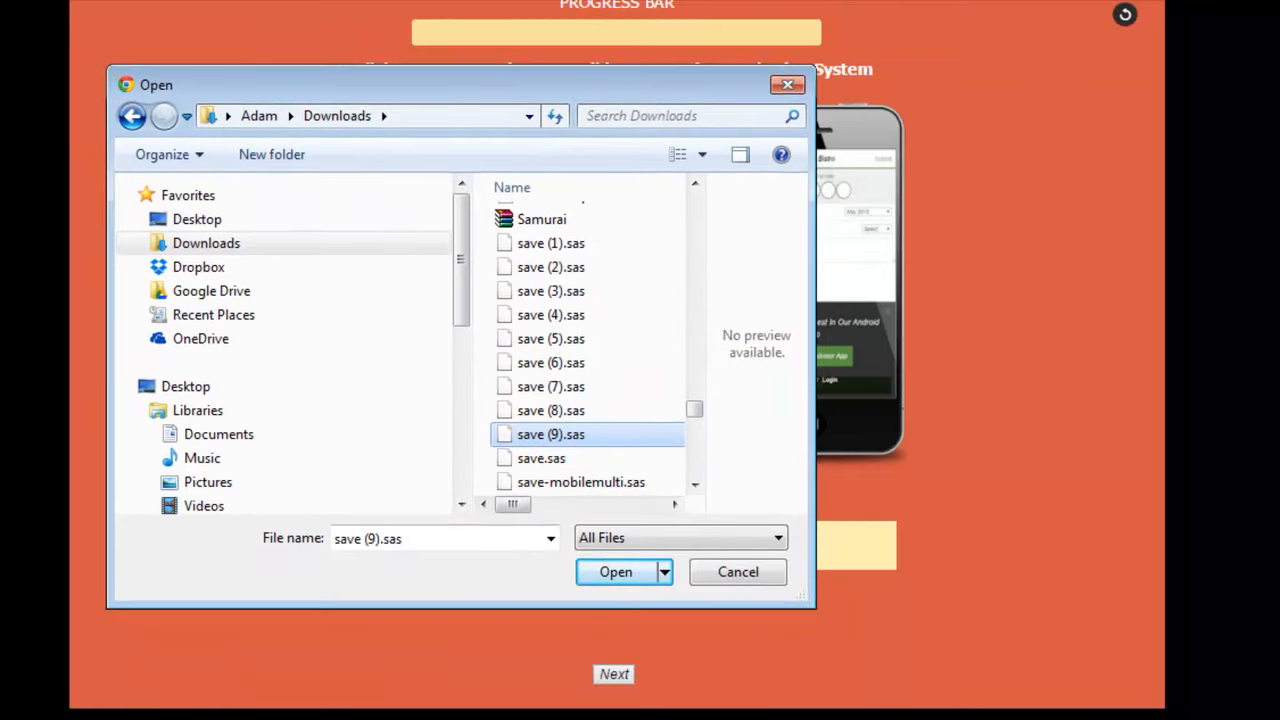
click(614, 572)
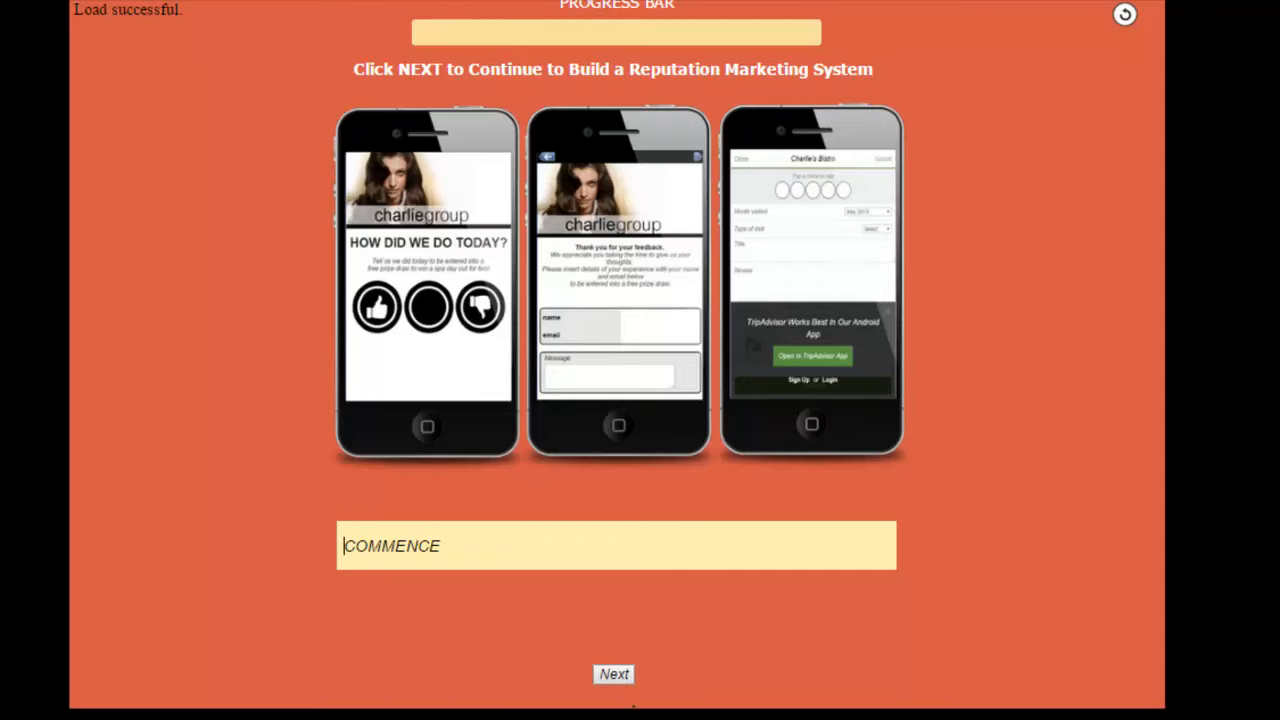
click(613, 674)
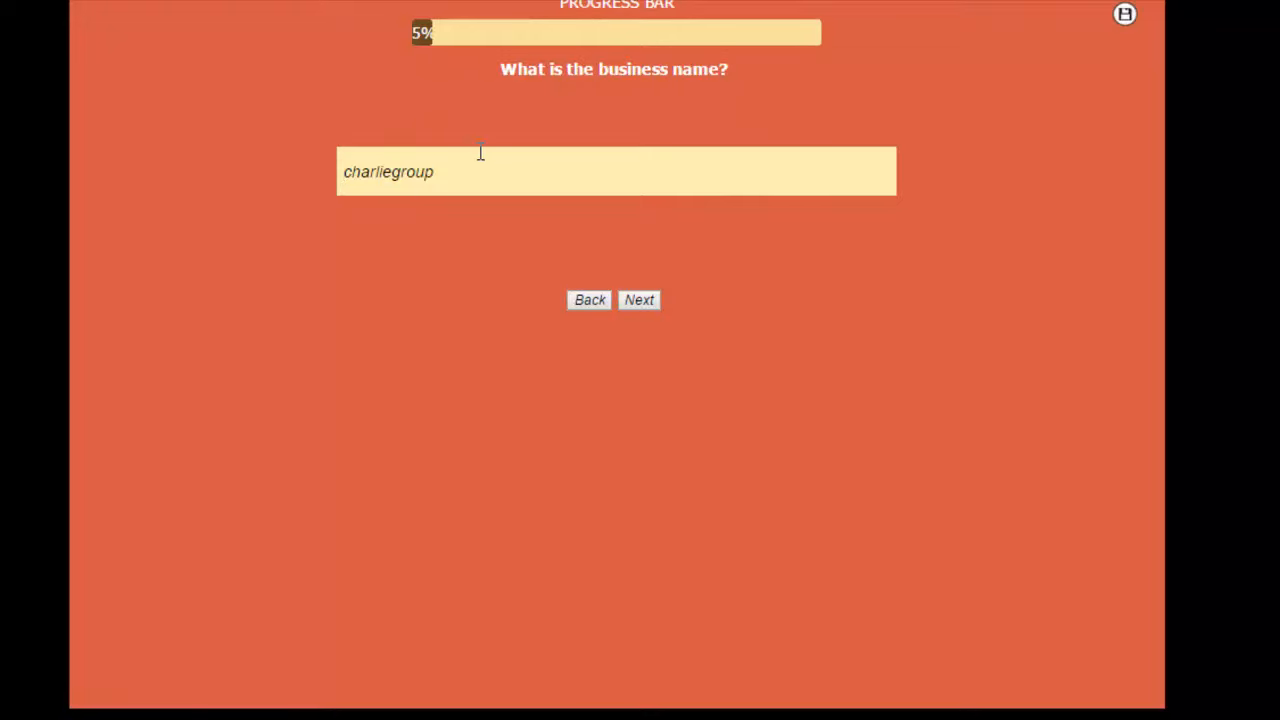
drag(462, 160, 368, 180)
click(631, 189)
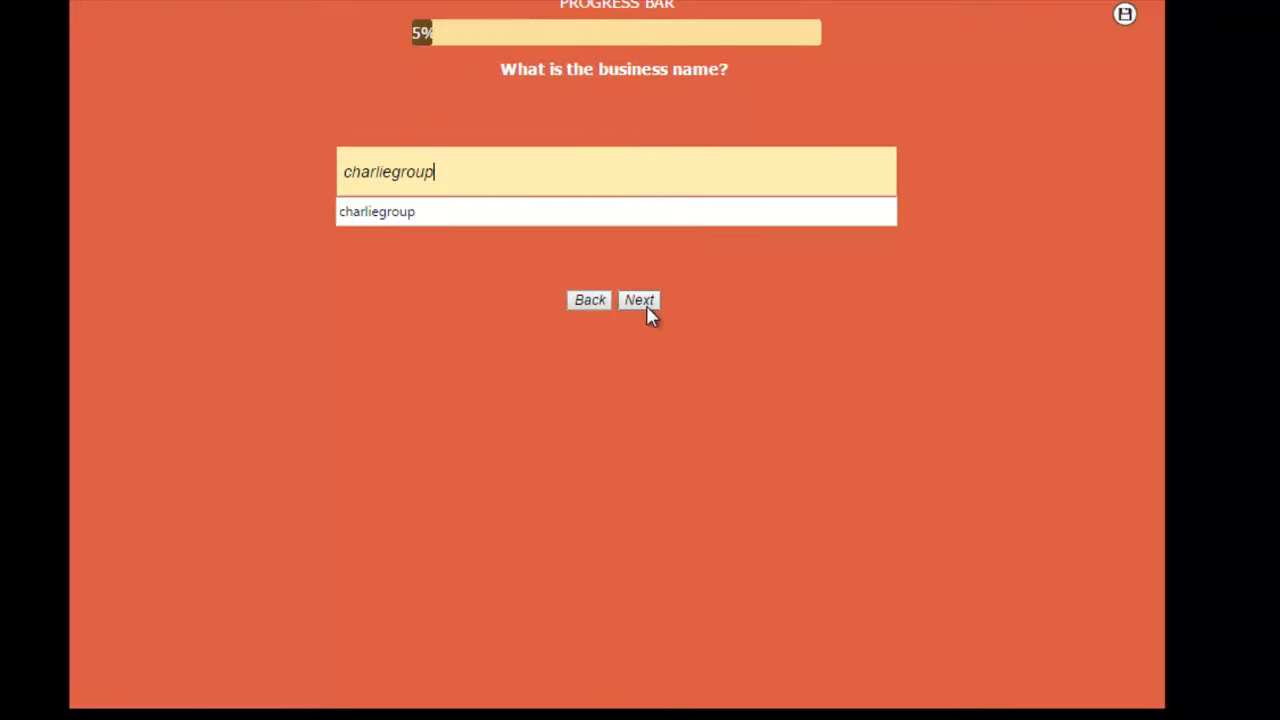
click(646, 304)
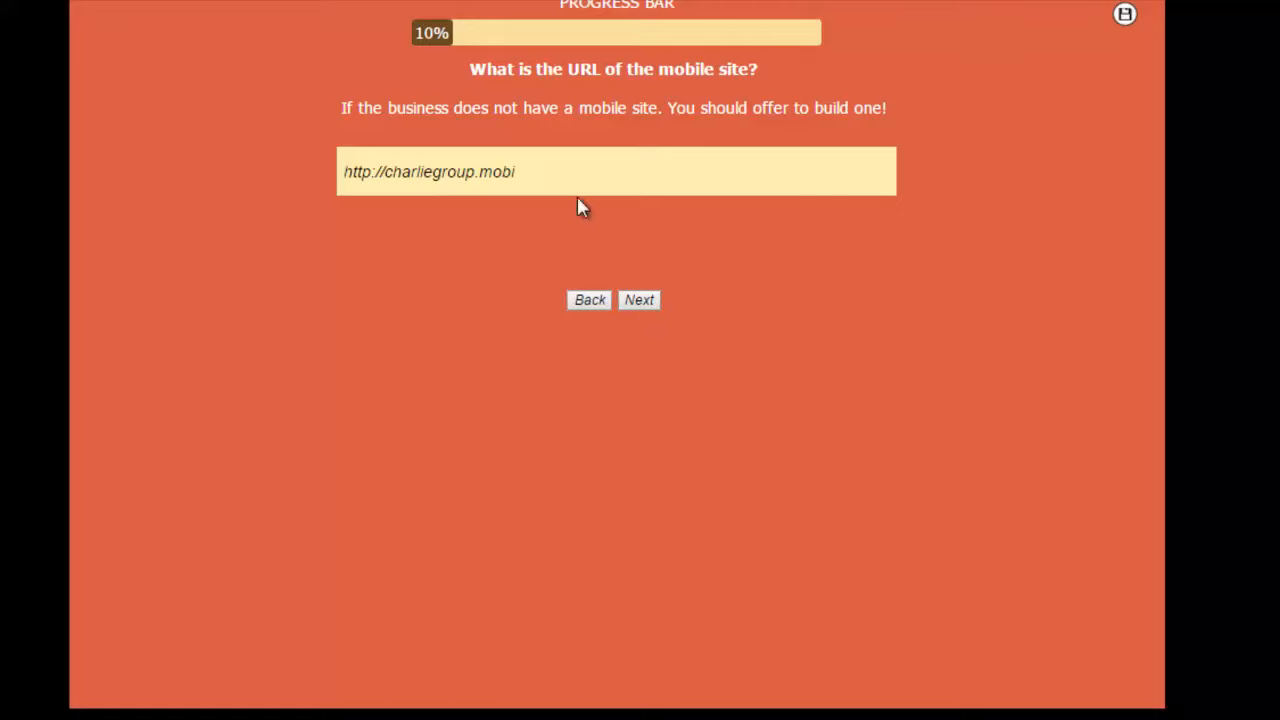
click(637, 299)
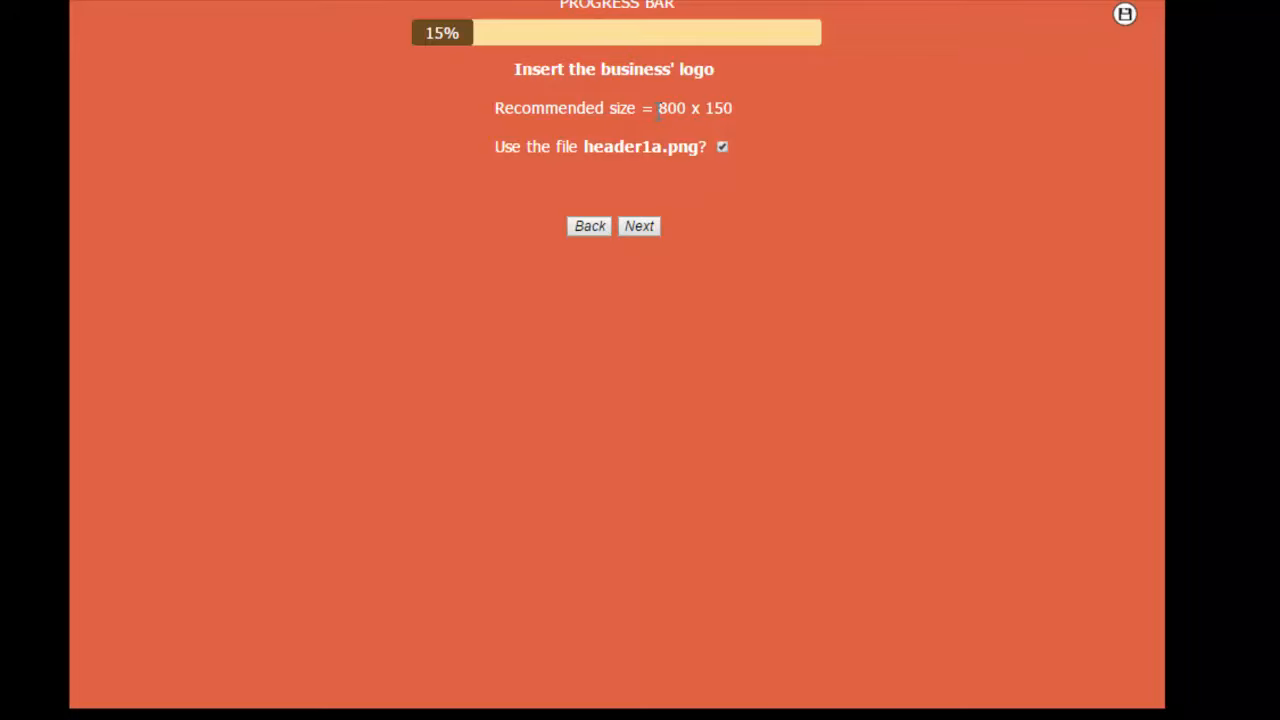
Step: Keep header1a.png as the business logo and accept the prefilled email address for receiving customer feedback
drag(656, 110, 734, 108)
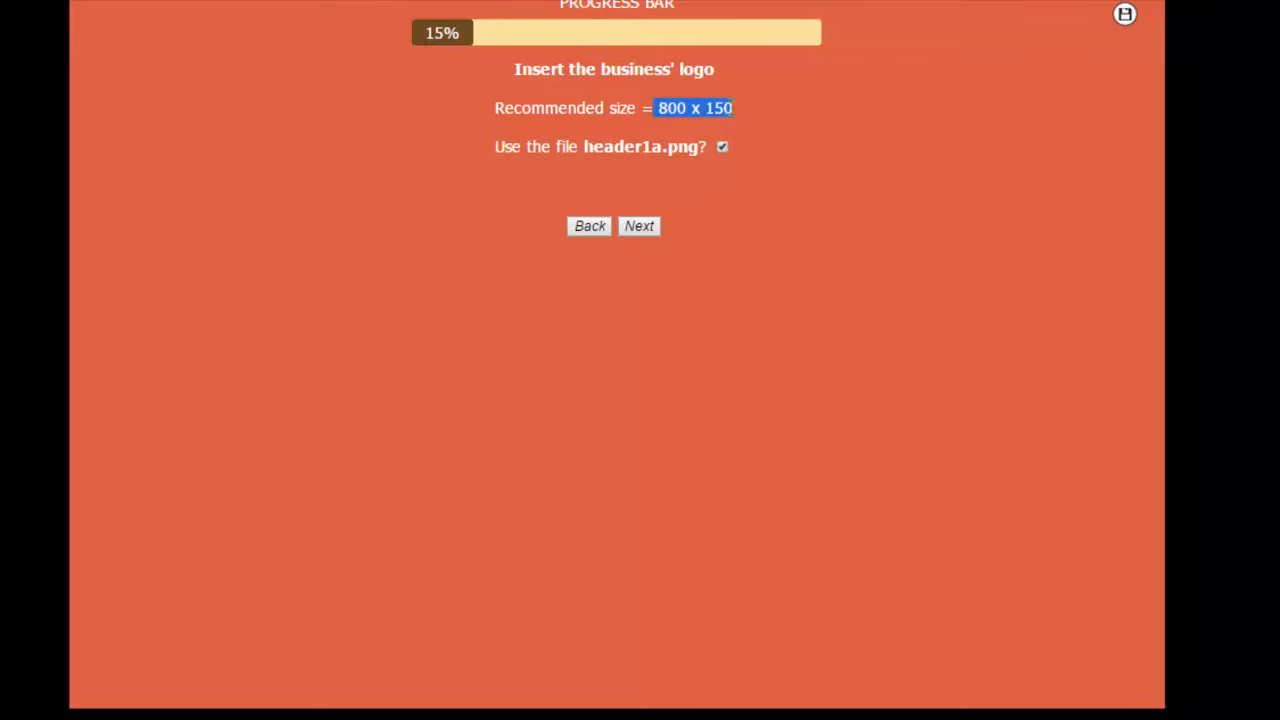
click(640, 227)
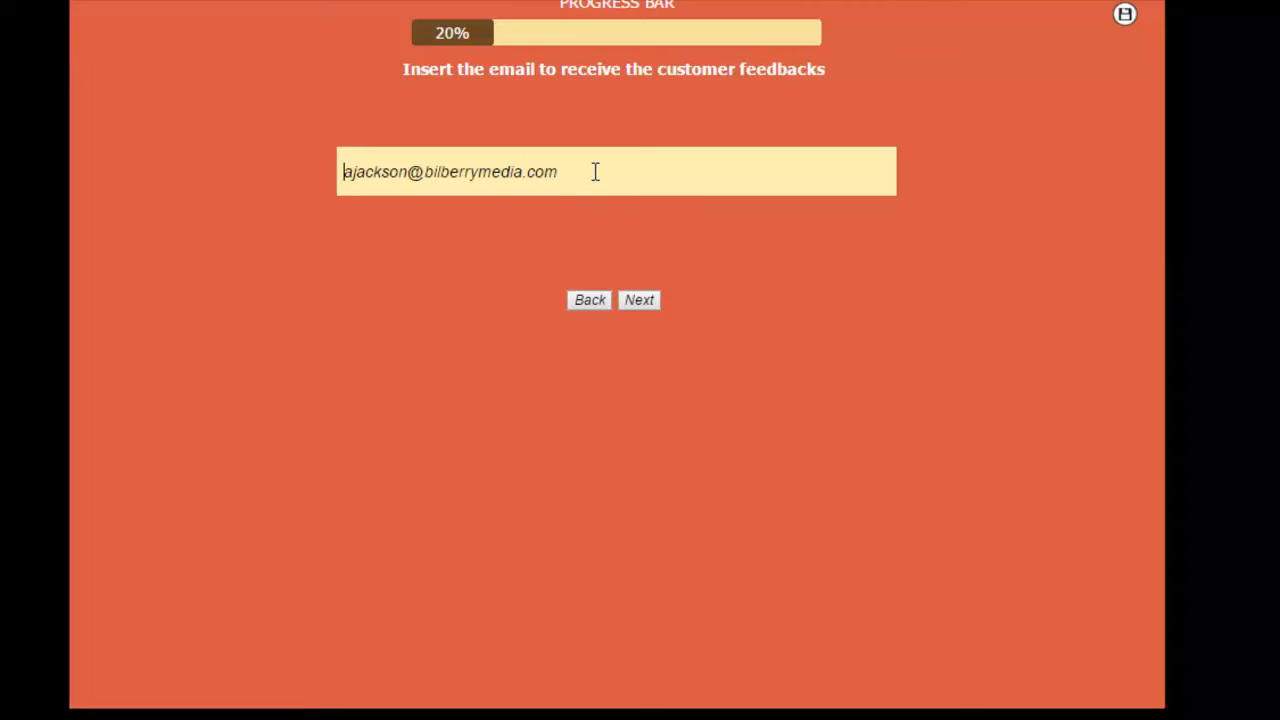
click(636, 301)
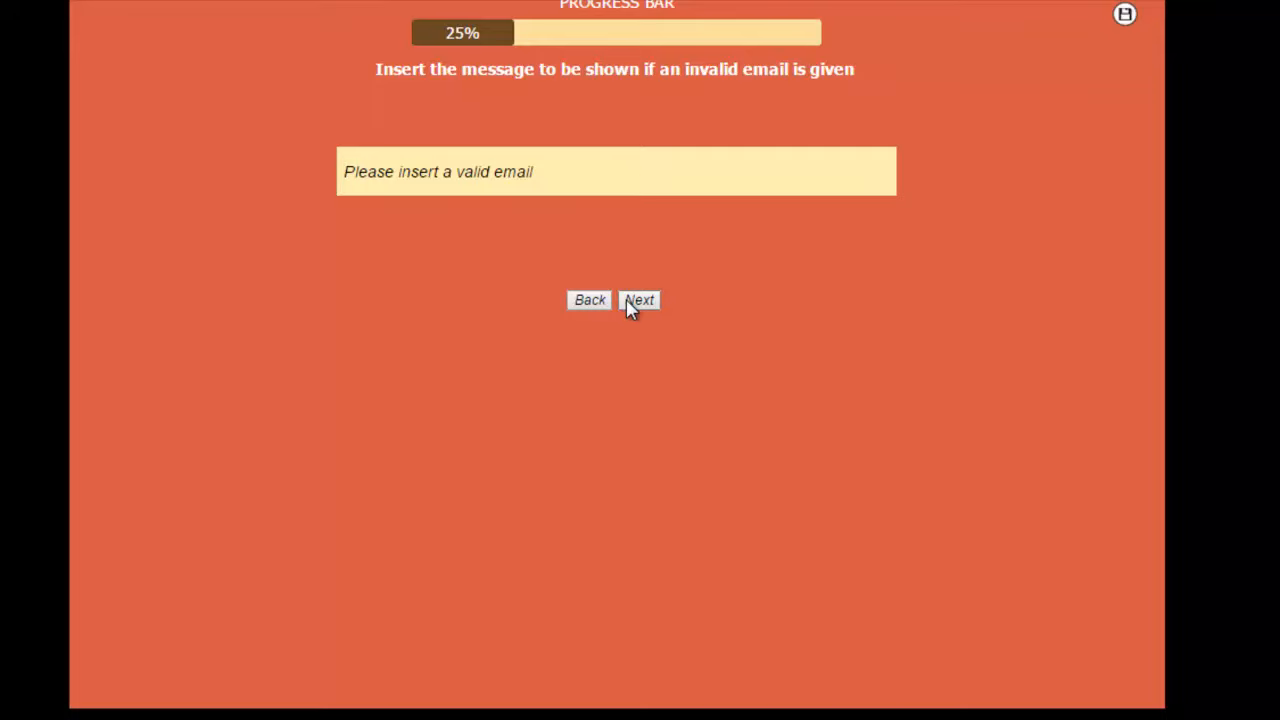
Step: Accept "Please insert a valid email" as the invalid-email message and "customer feedback" as the email subject line
drag(560, 183, 343, 177)
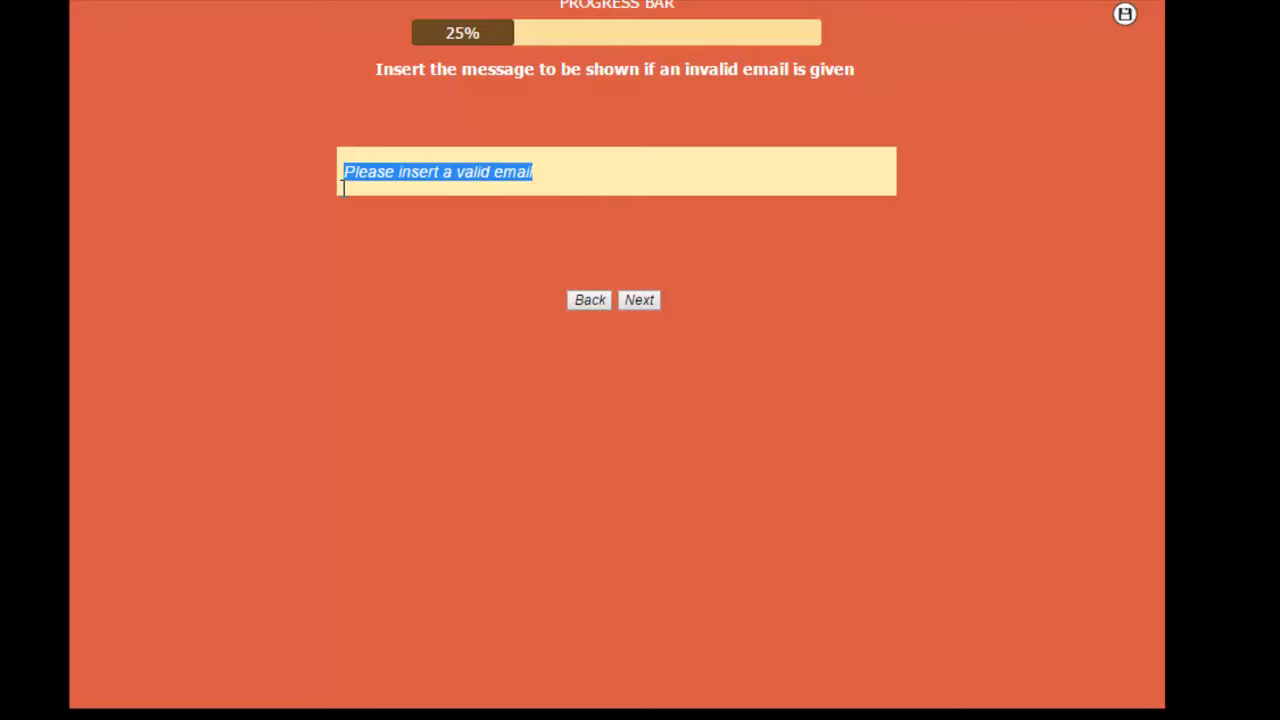
click(594, 154)
click(638, 300)
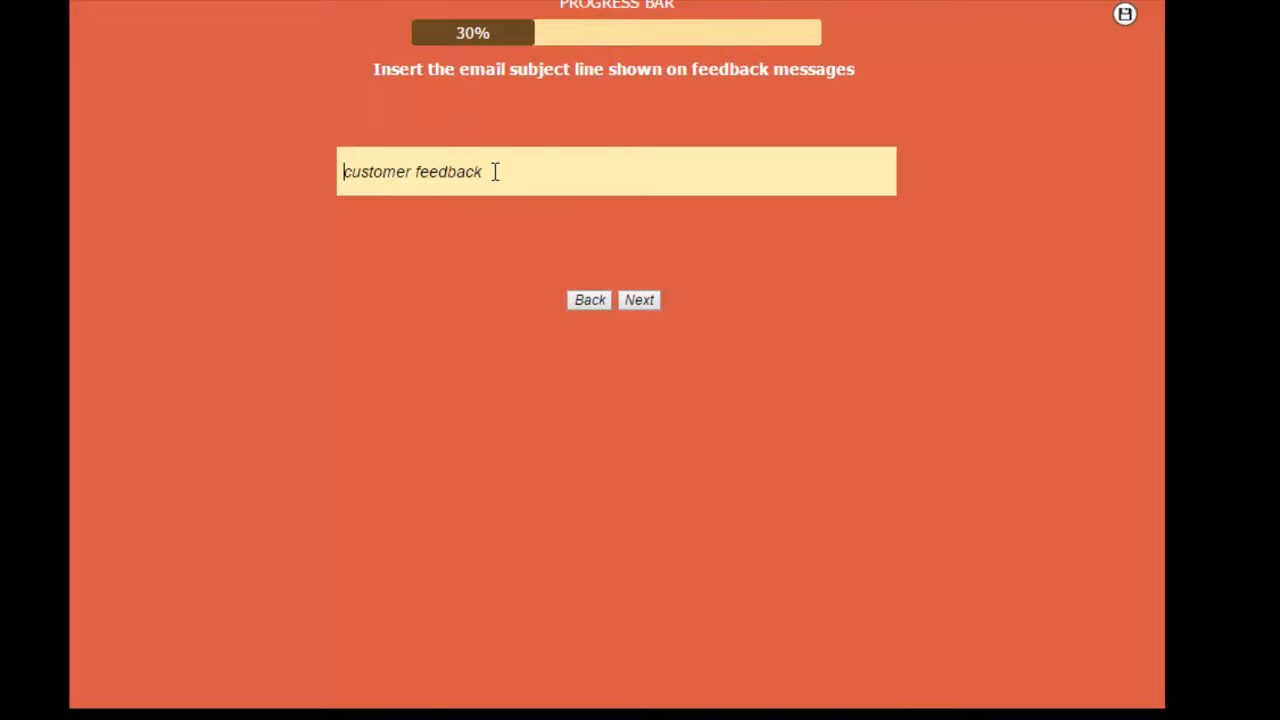
drag(494, 172, 344, 168)
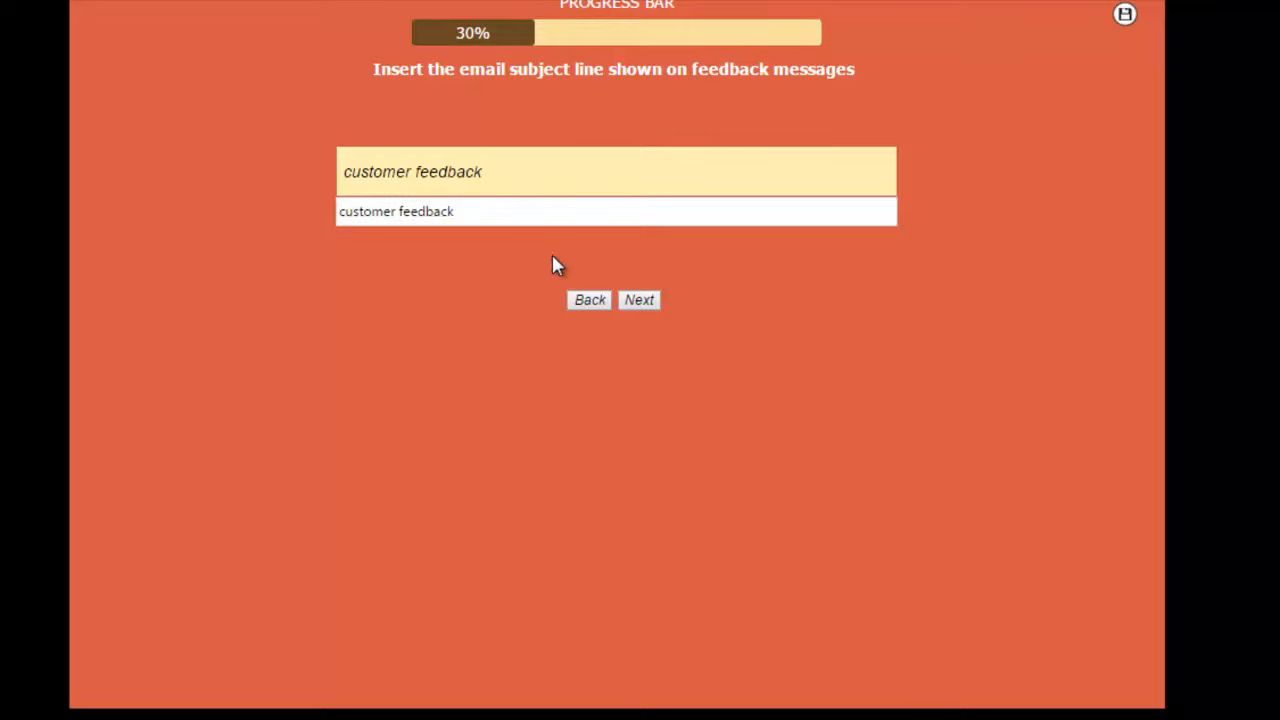
click(630, 300)
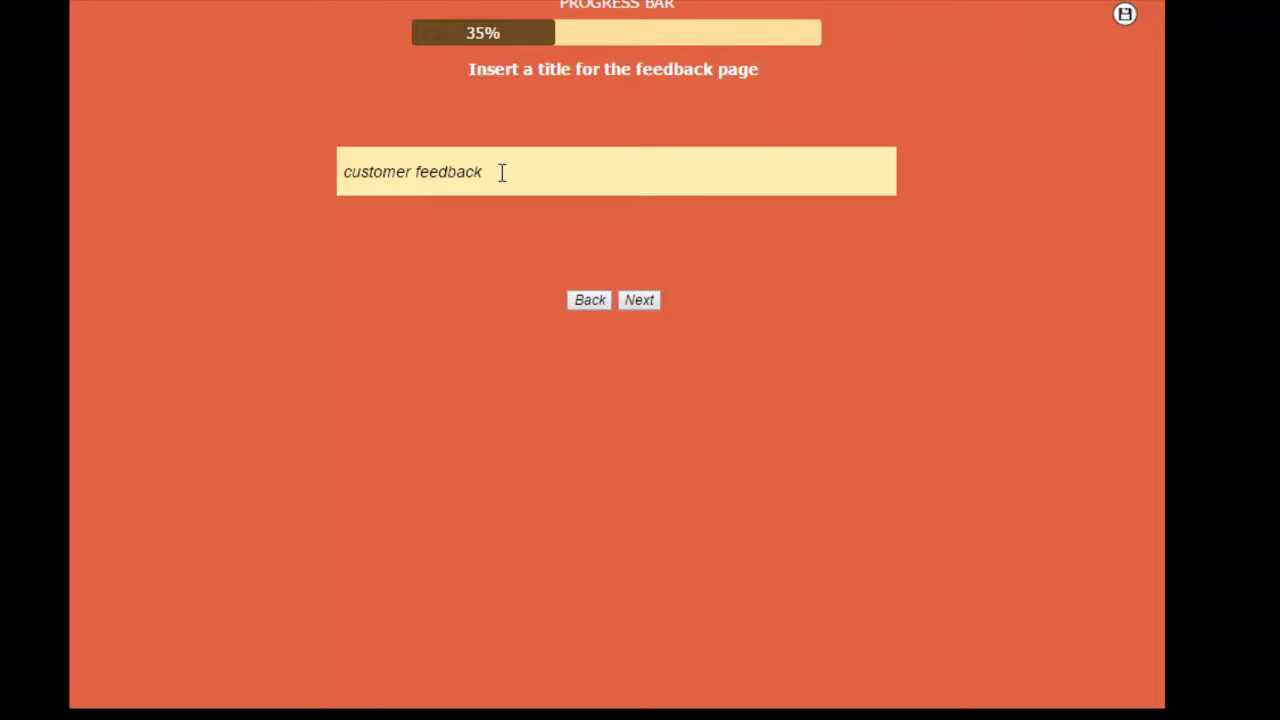
Step: Accept "customer feedback" as the title of the feedback page and continue to the page colours
drag(502, 173, 343, 170)
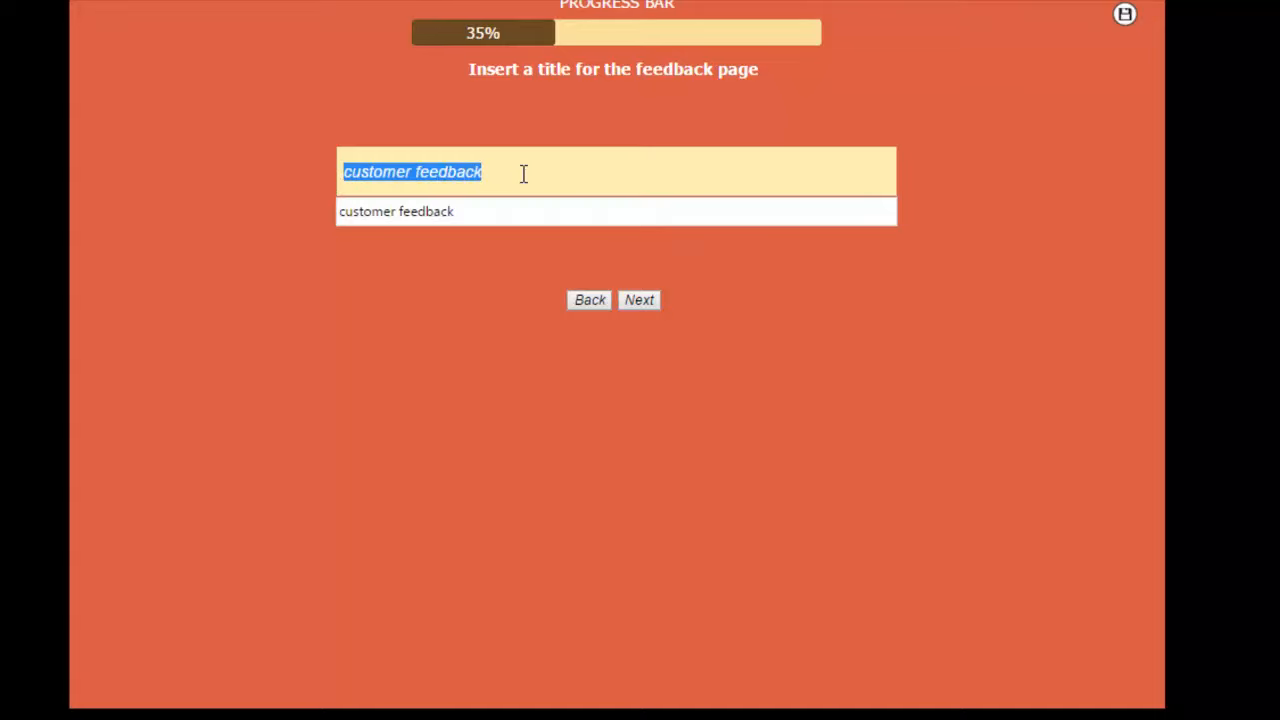
click(523, 174)
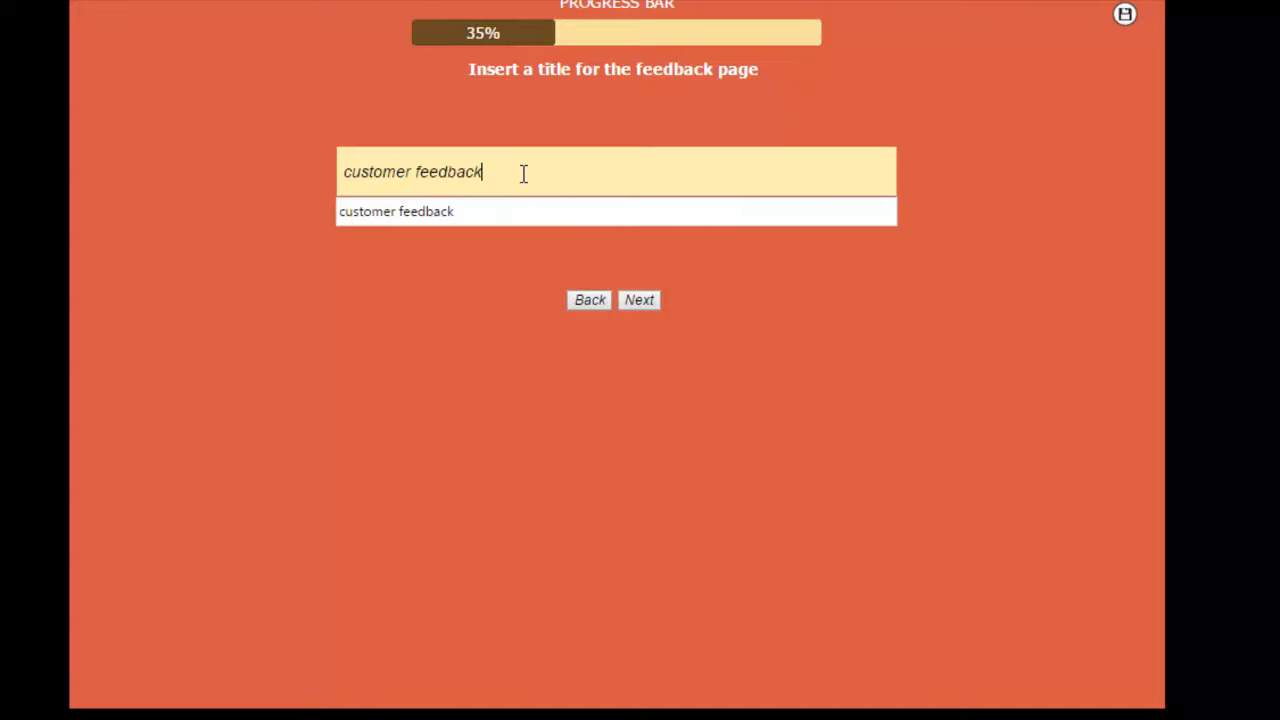
click(640, 301)
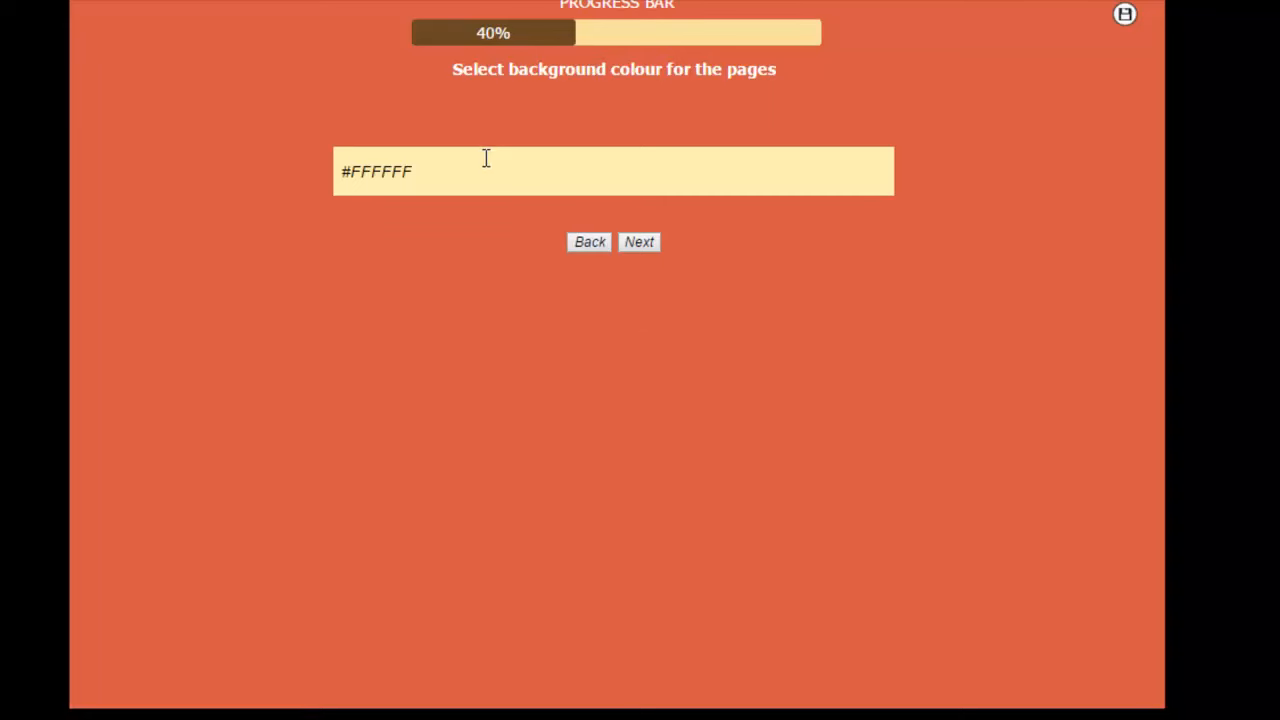
Step: Keep #FFFFFF as the page background colour and #262626 as the font colour
click(485, 161)
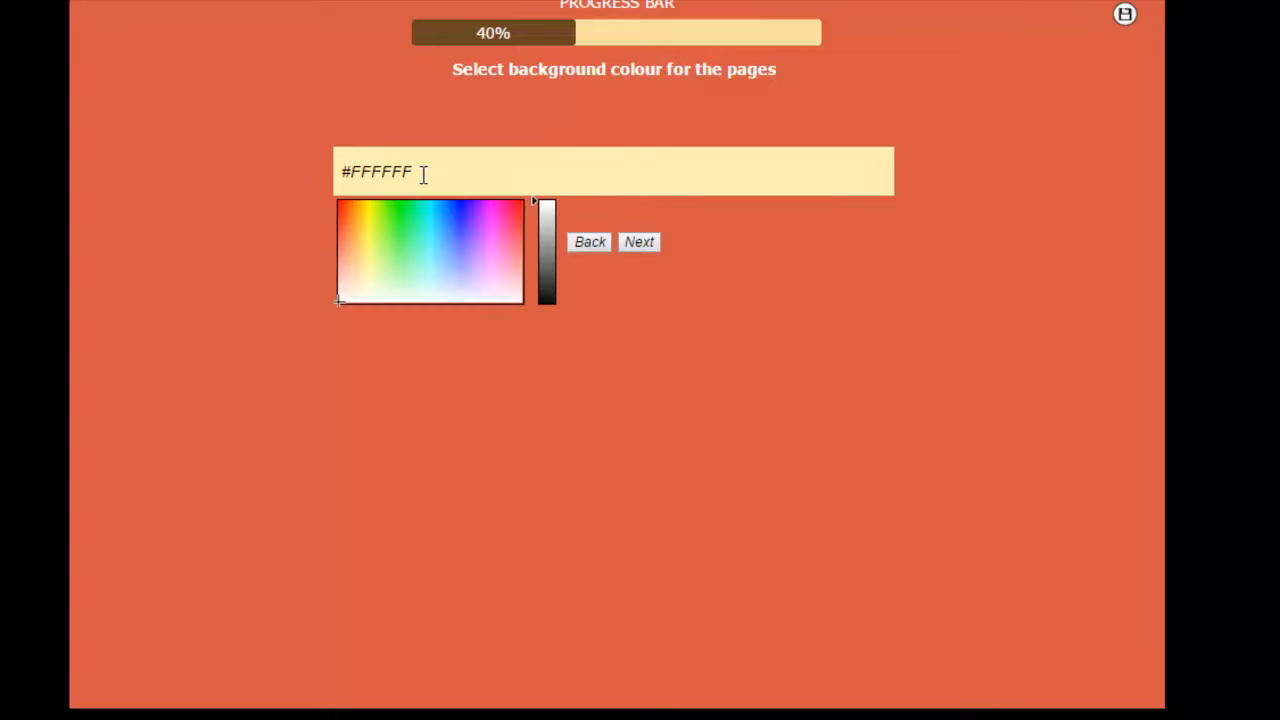
click(807, 256)
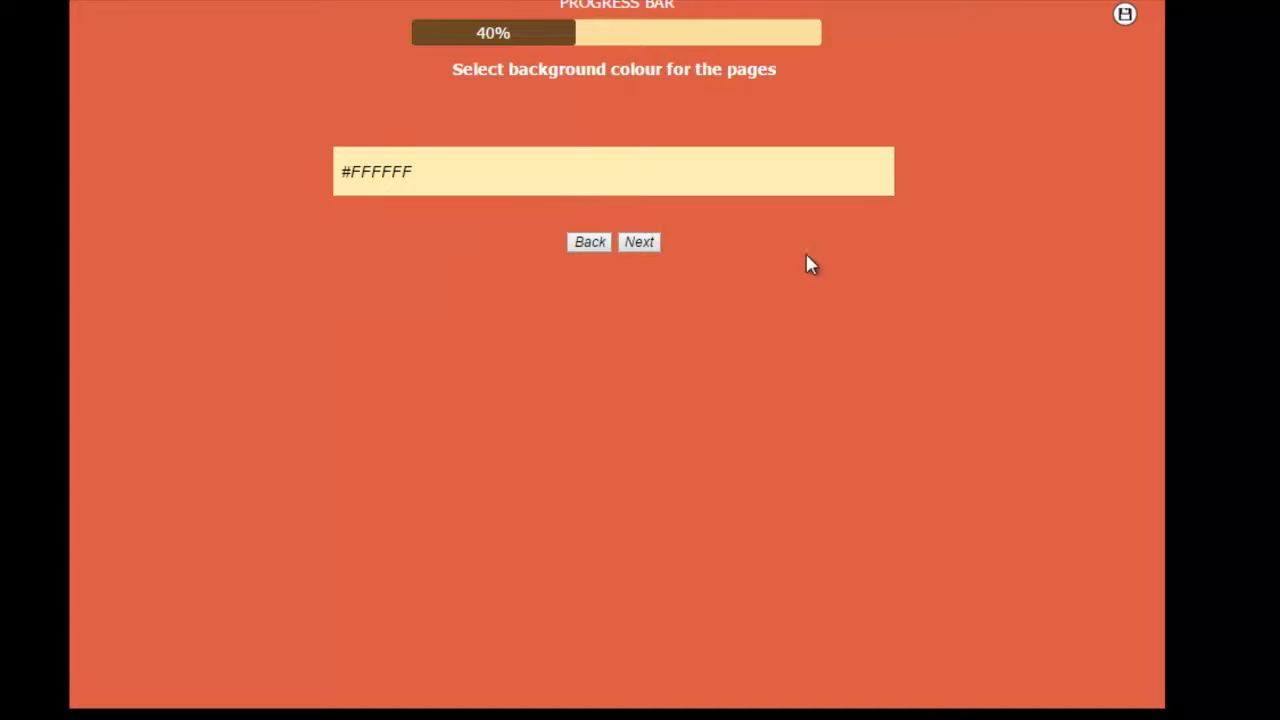
click(639, 243)
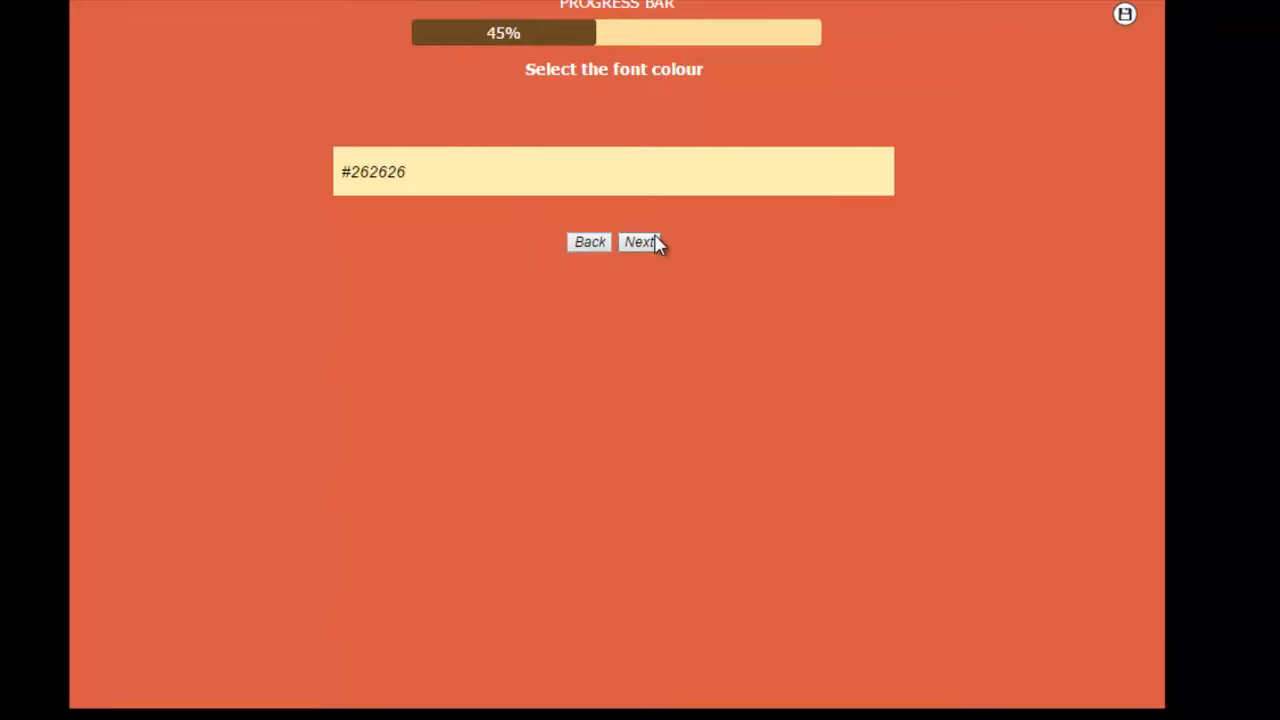
click(605, 170)
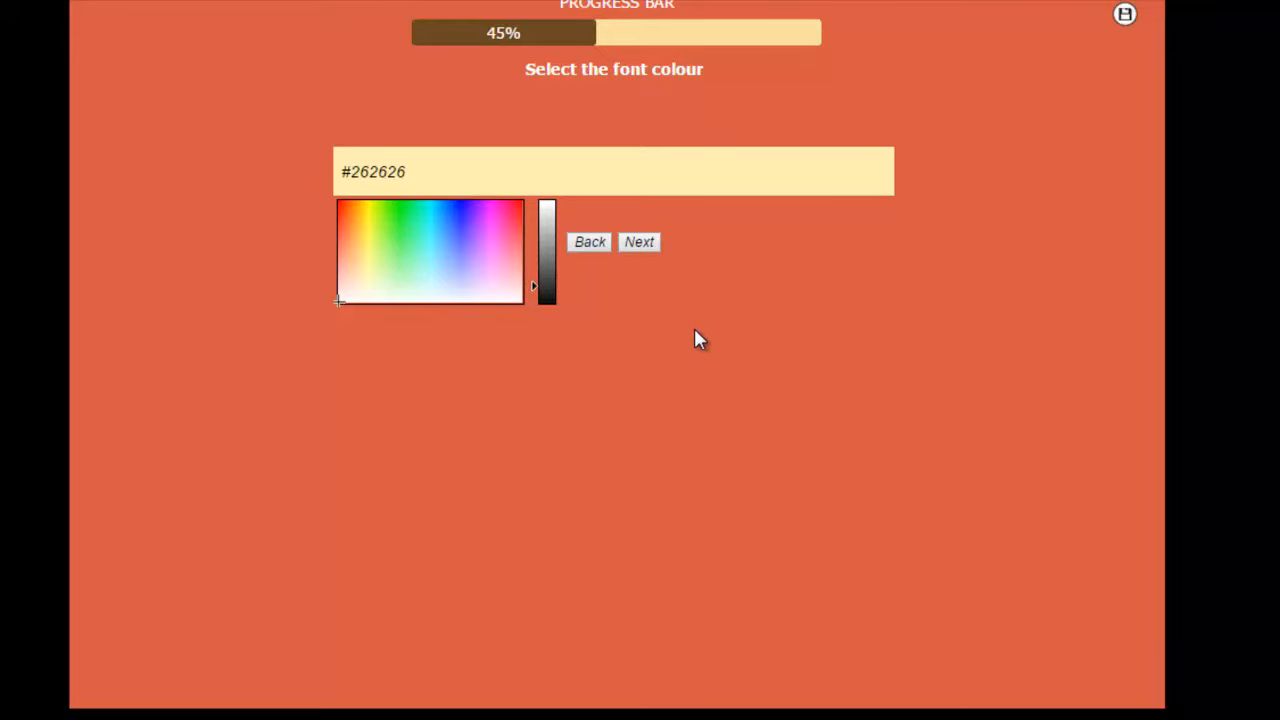
click(641, 245)
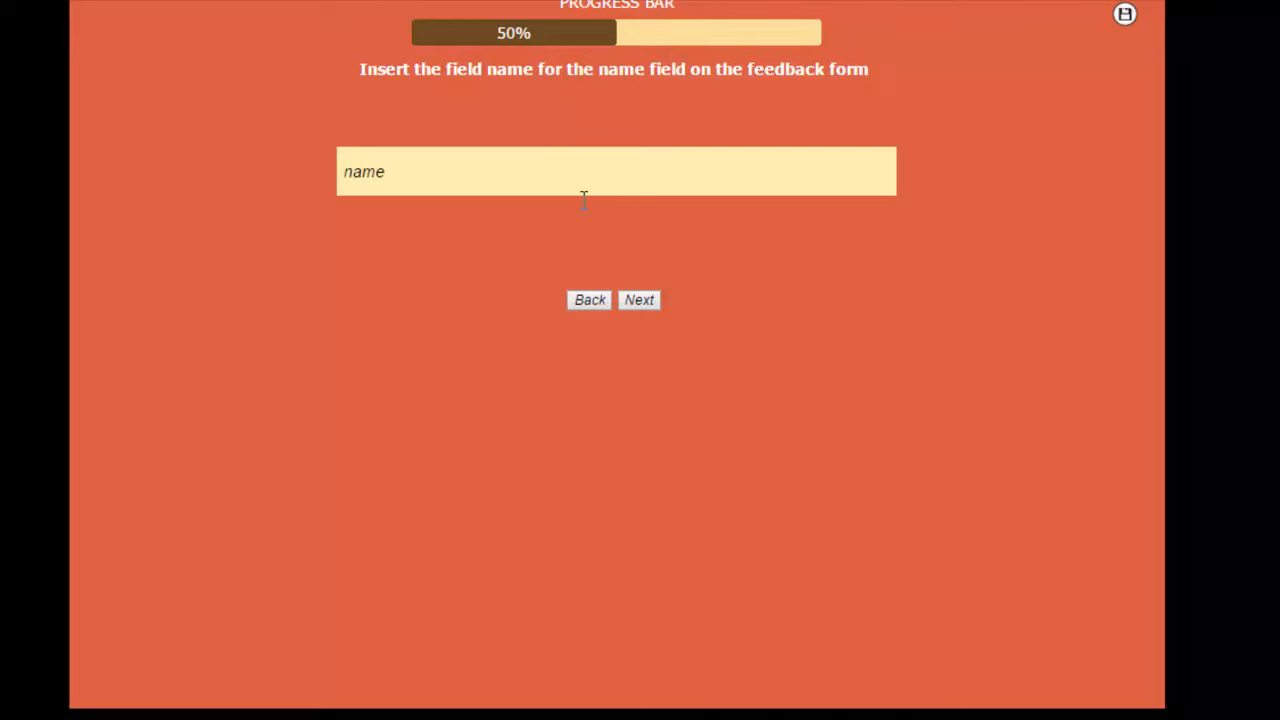
Step: Accept "name" and "email" as the labels of the feedback form's name and email fields
double_click(387, 174)
click(427, 168)
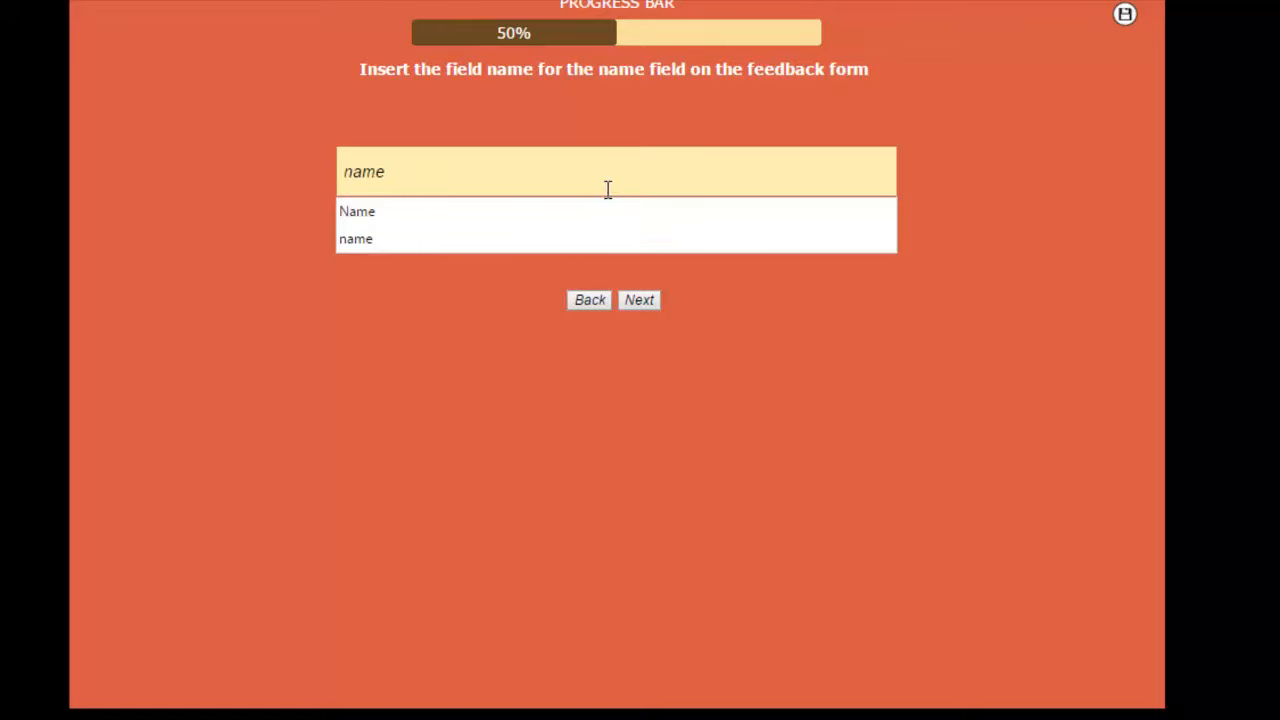
click(884, 266)
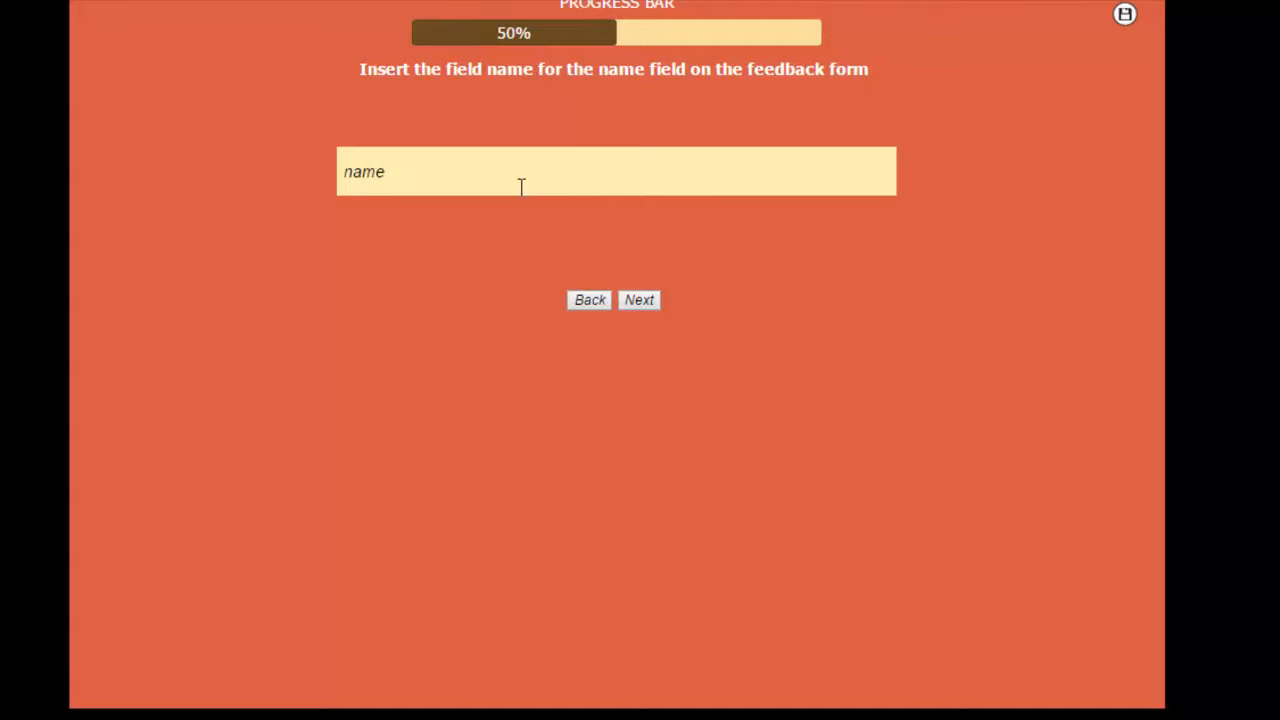
click(640, 302)
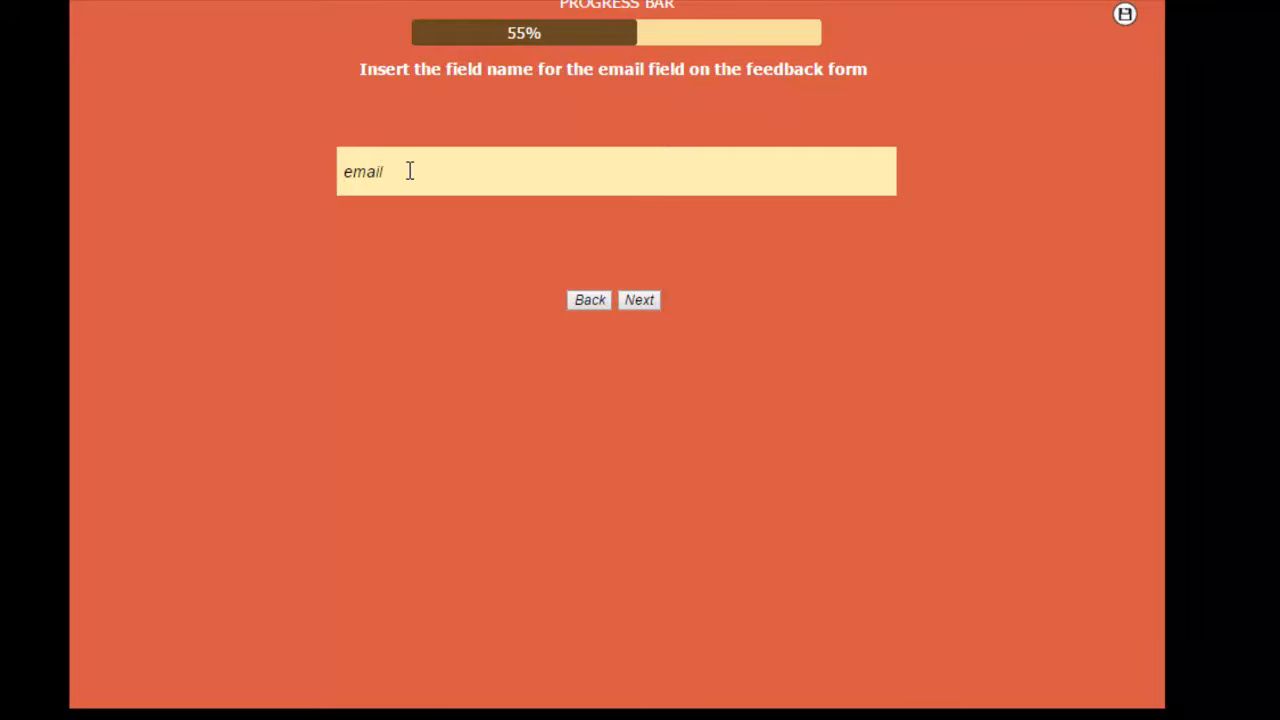
click(627, 298)
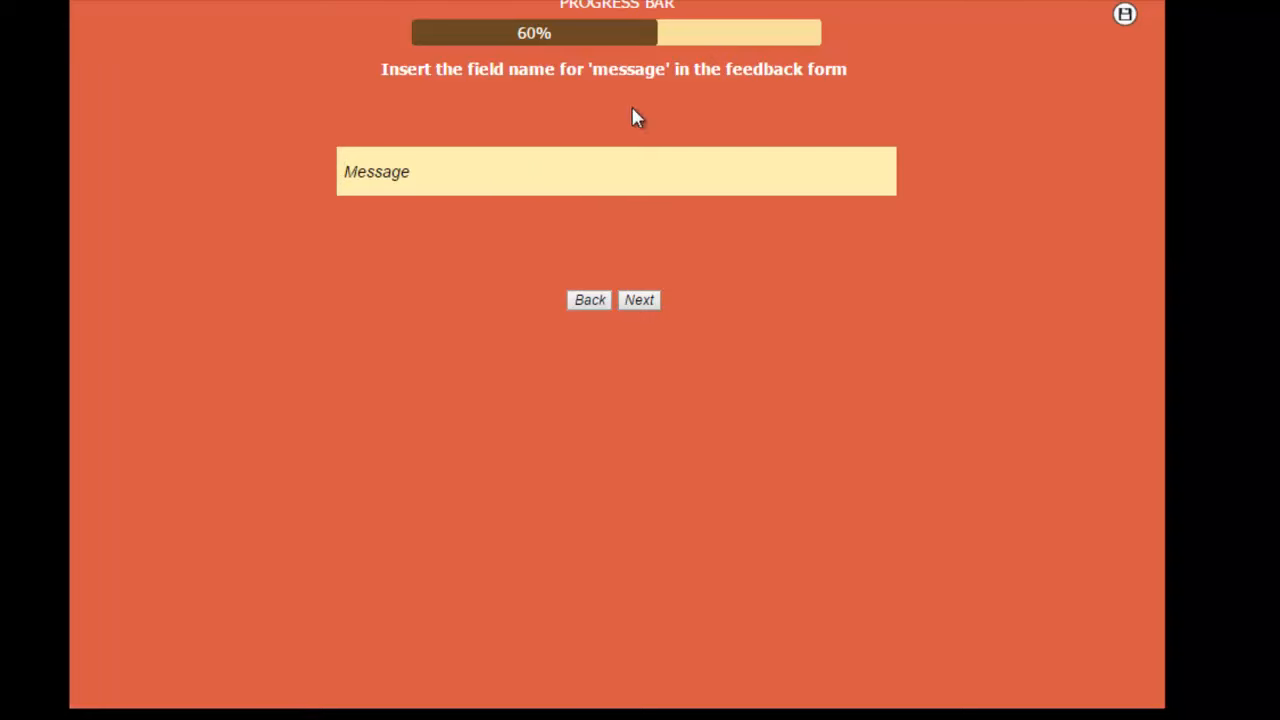
Step: Accept "Message" as the feedback form's message label and "thank you" as the Thank You page title
drag(418, 170, 340, 170)
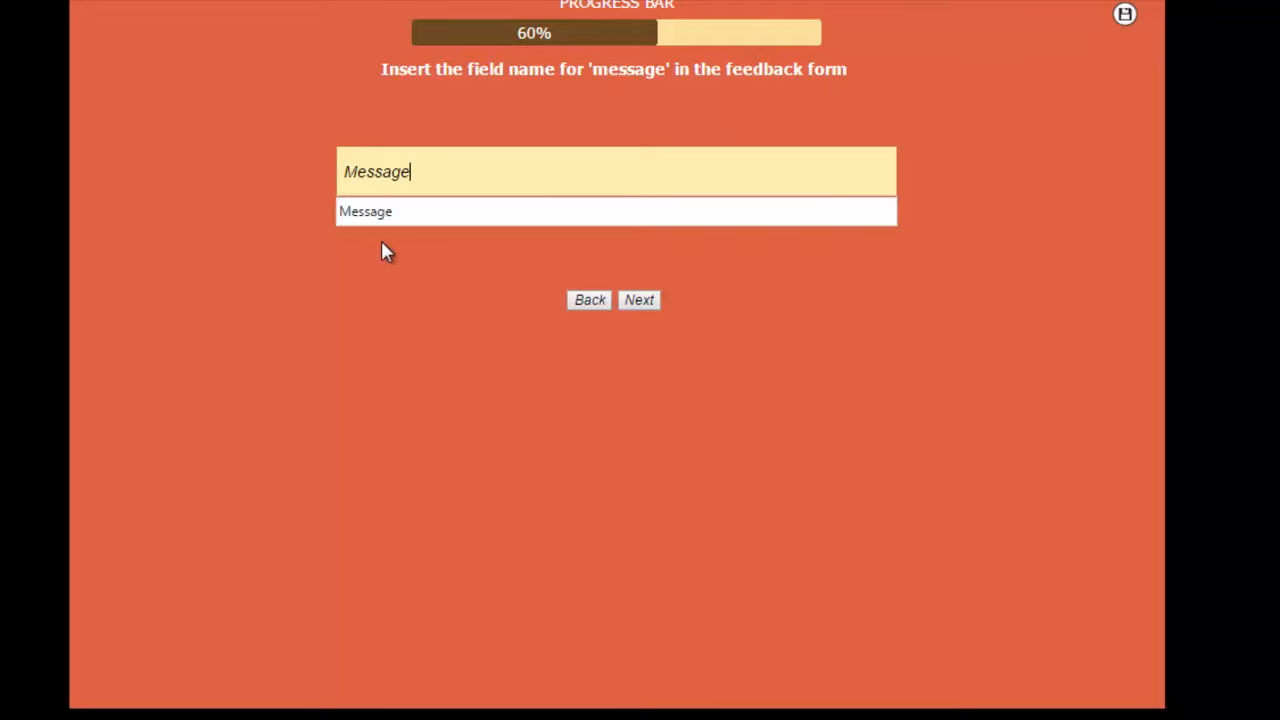
click(829, 286)
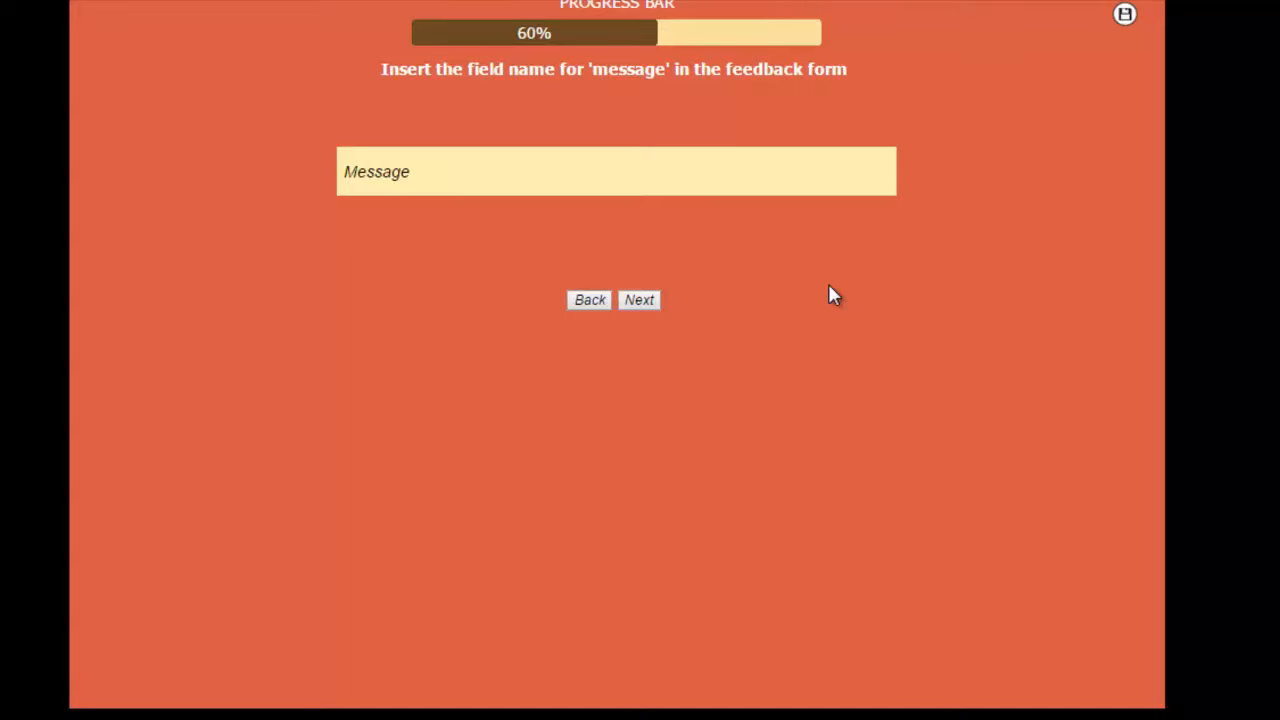
click(639, 300)
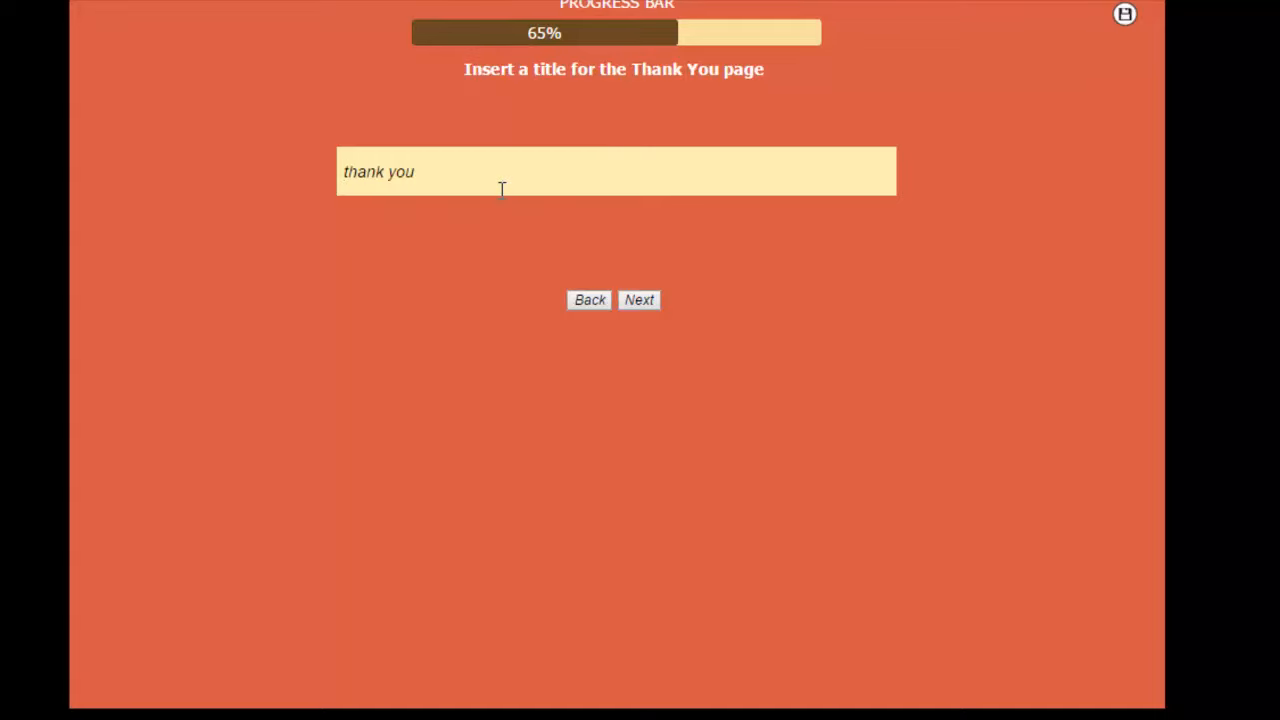
click(634, 306)
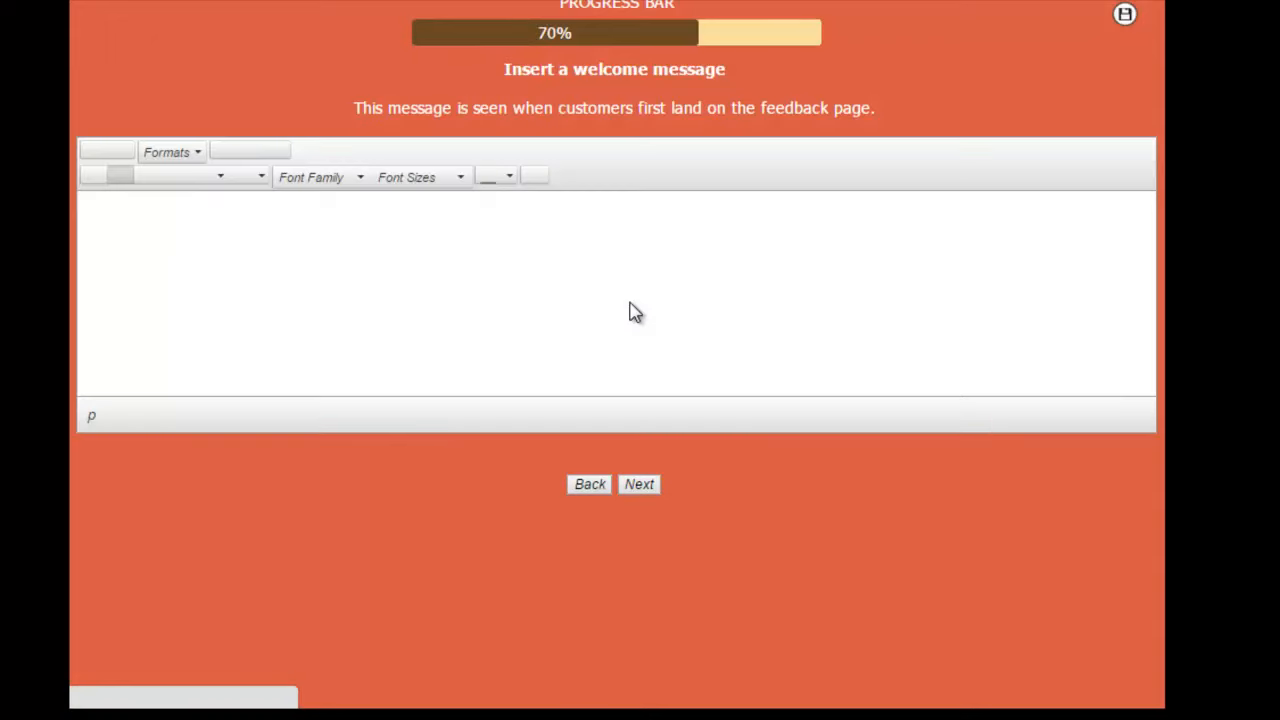
Step: Make the entire two-line welcome message about the free prize draw bold
click(812, 227)
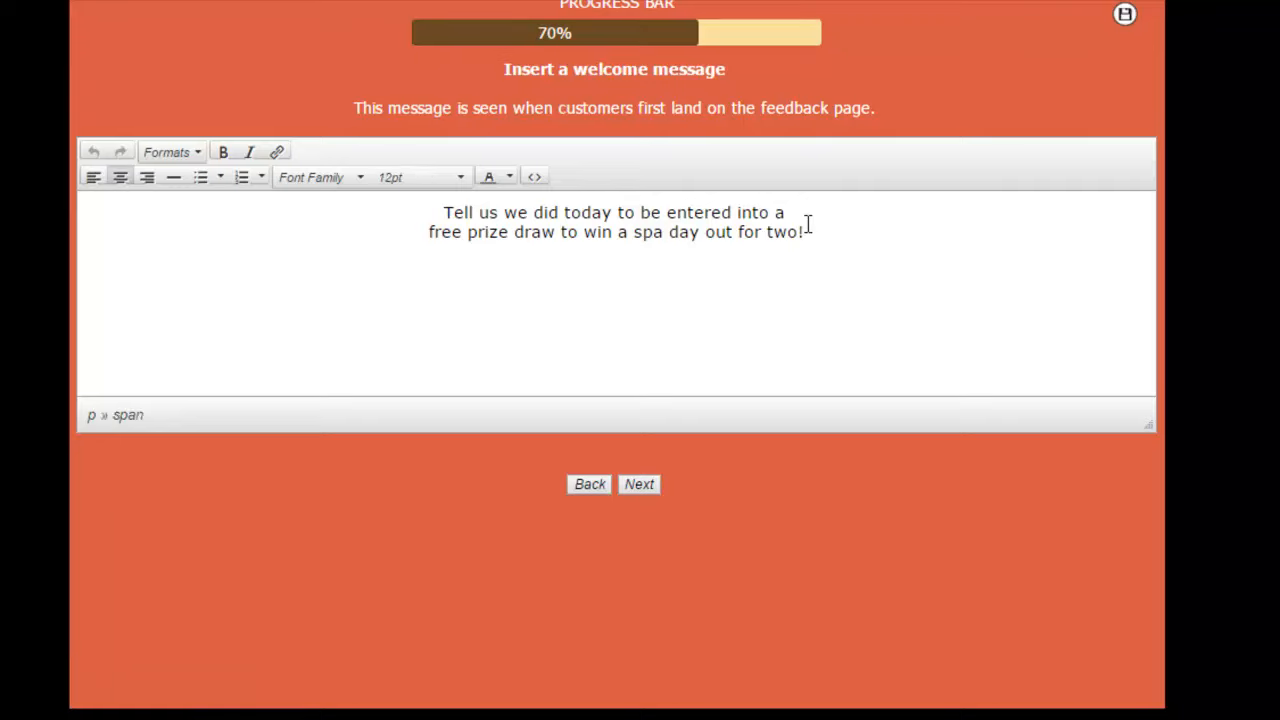
drag(812, 228, 420, 217)
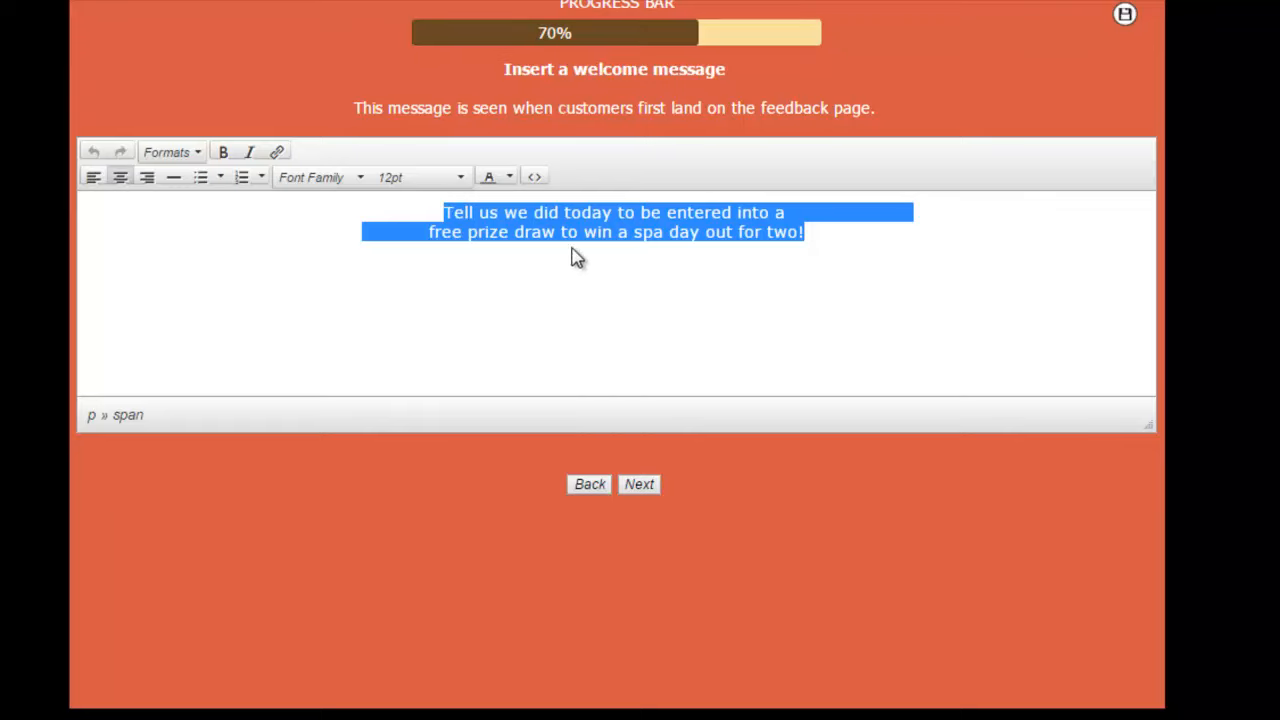
click(799, 247)
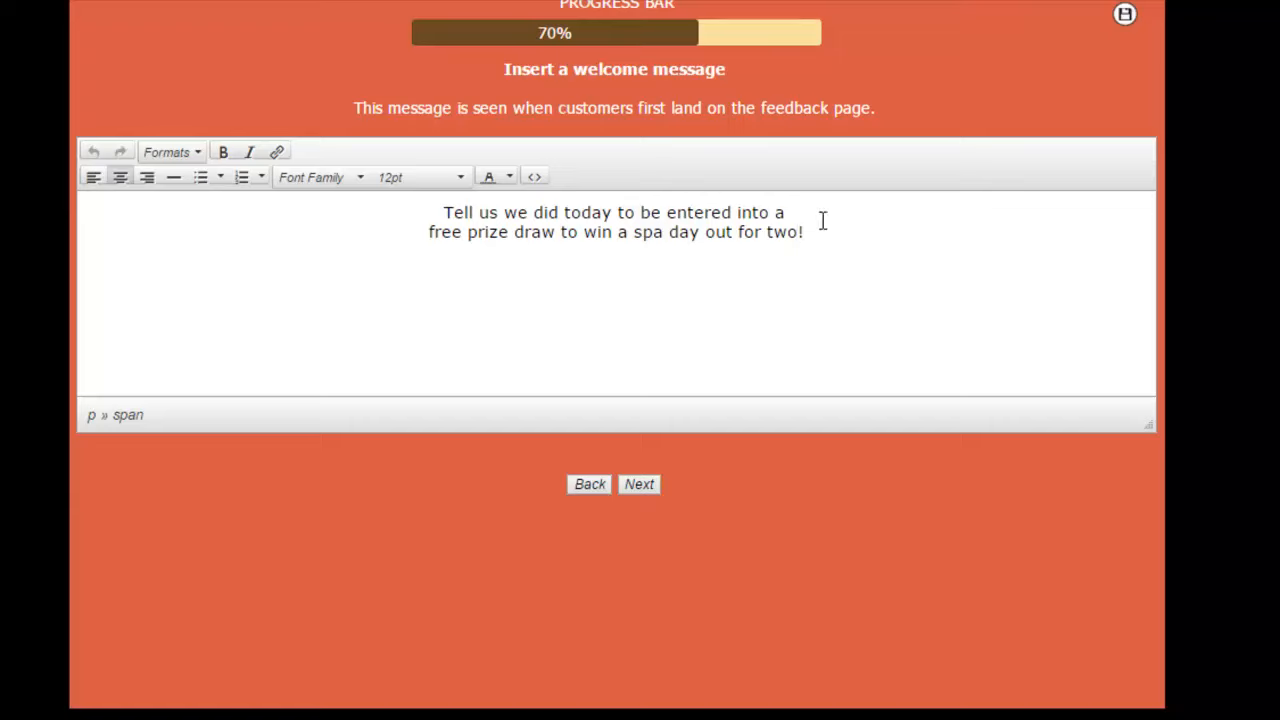
drag(823, 218, 469, 210)
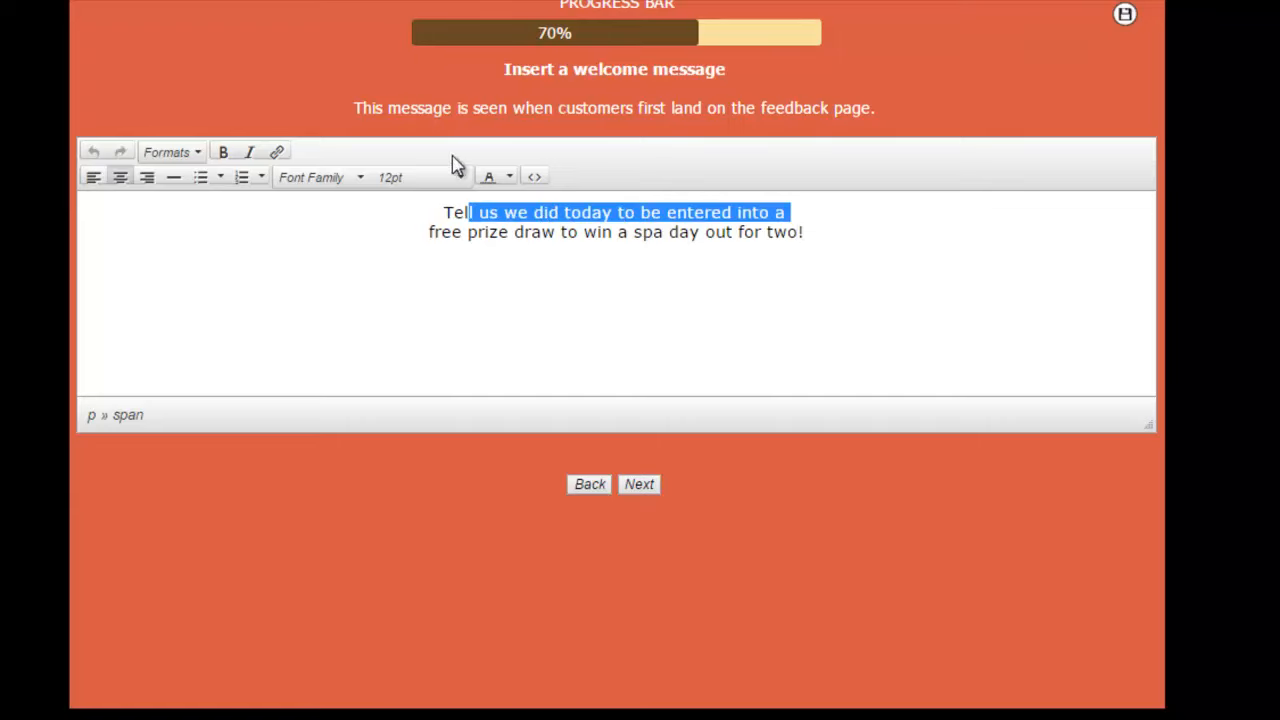
click(472, 234)
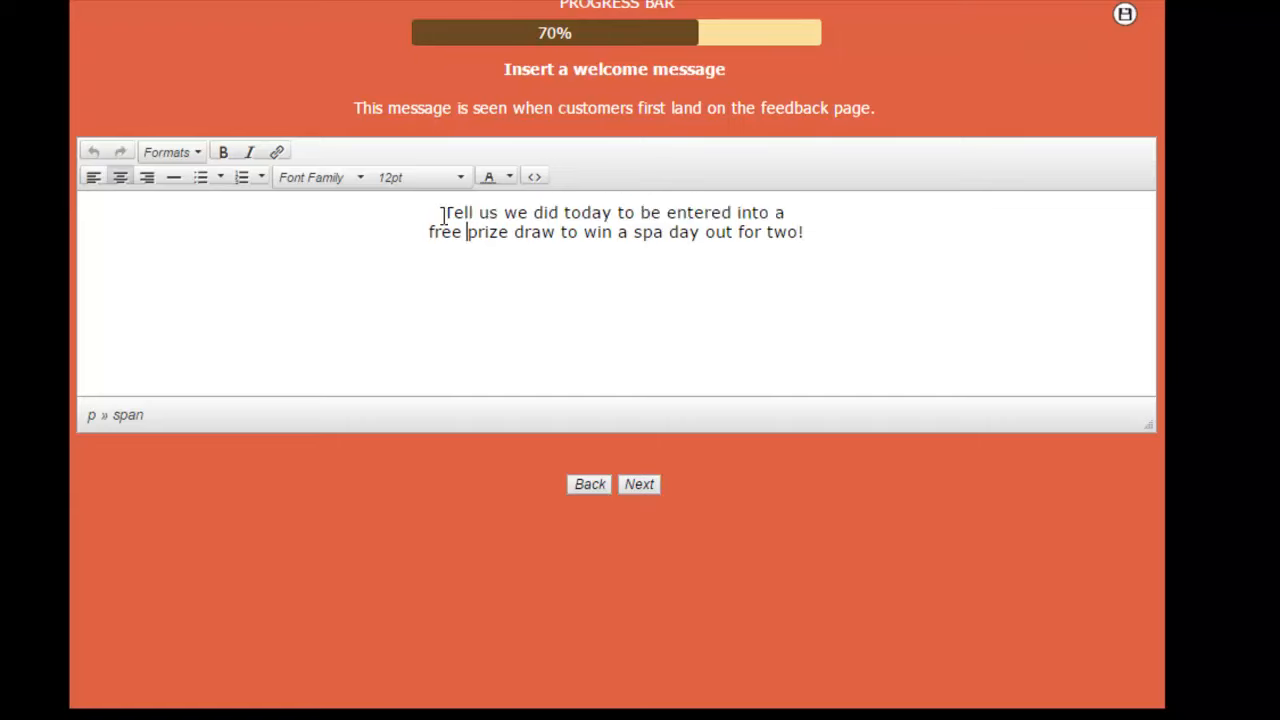
drag(441, 212, 817, 266)
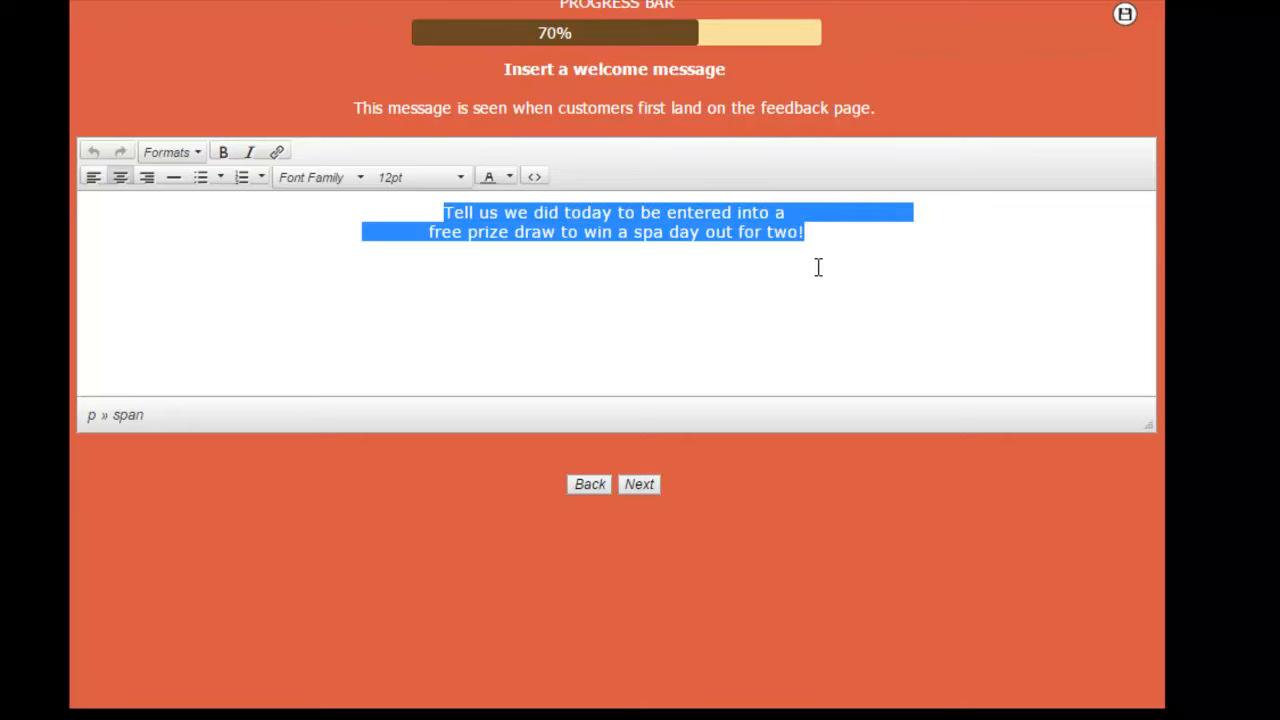
click(226, 153)
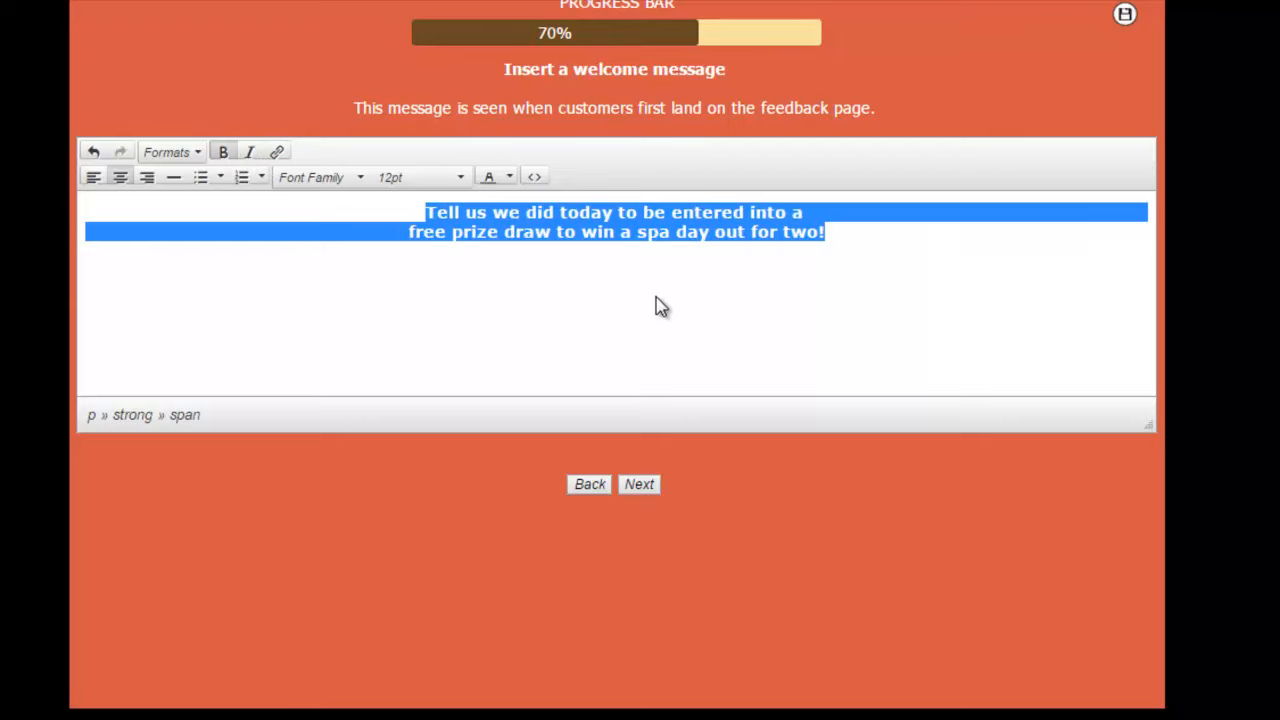
Step: Set the selected welcome message text to 14pt and continue to the negative feedback image page
click(463, 184)
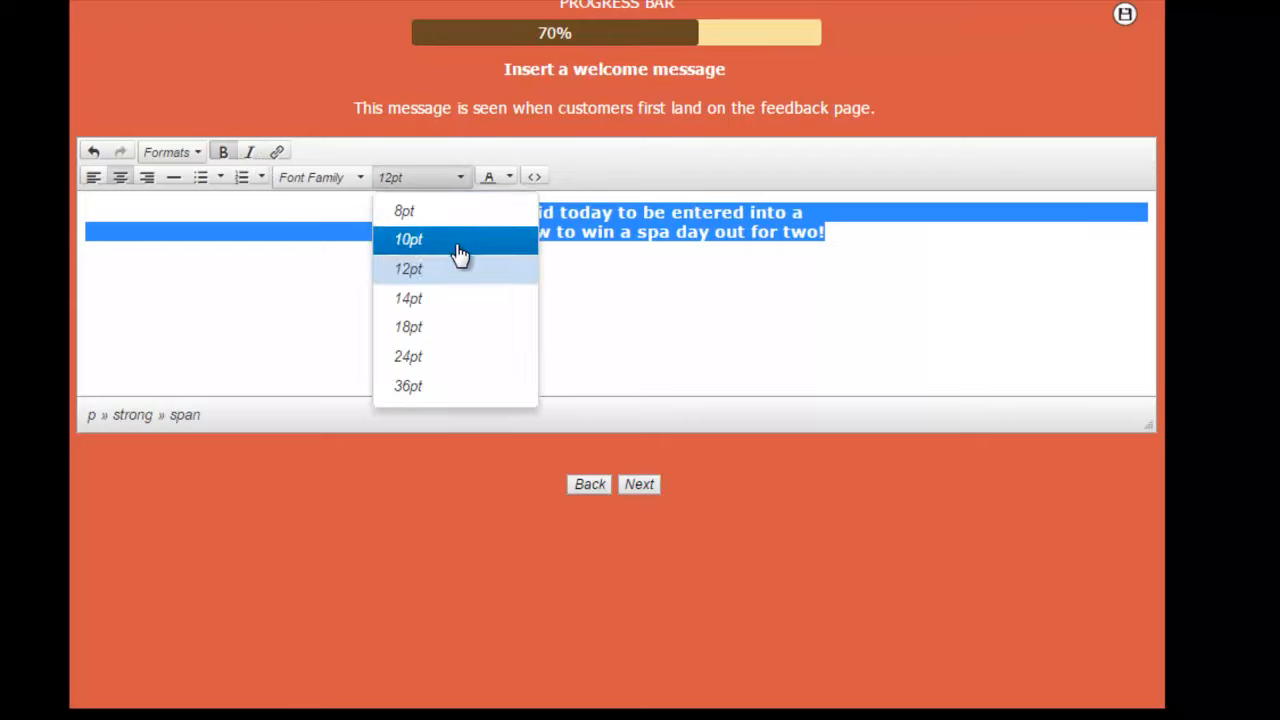
click(437, 299)
click(822, 293)
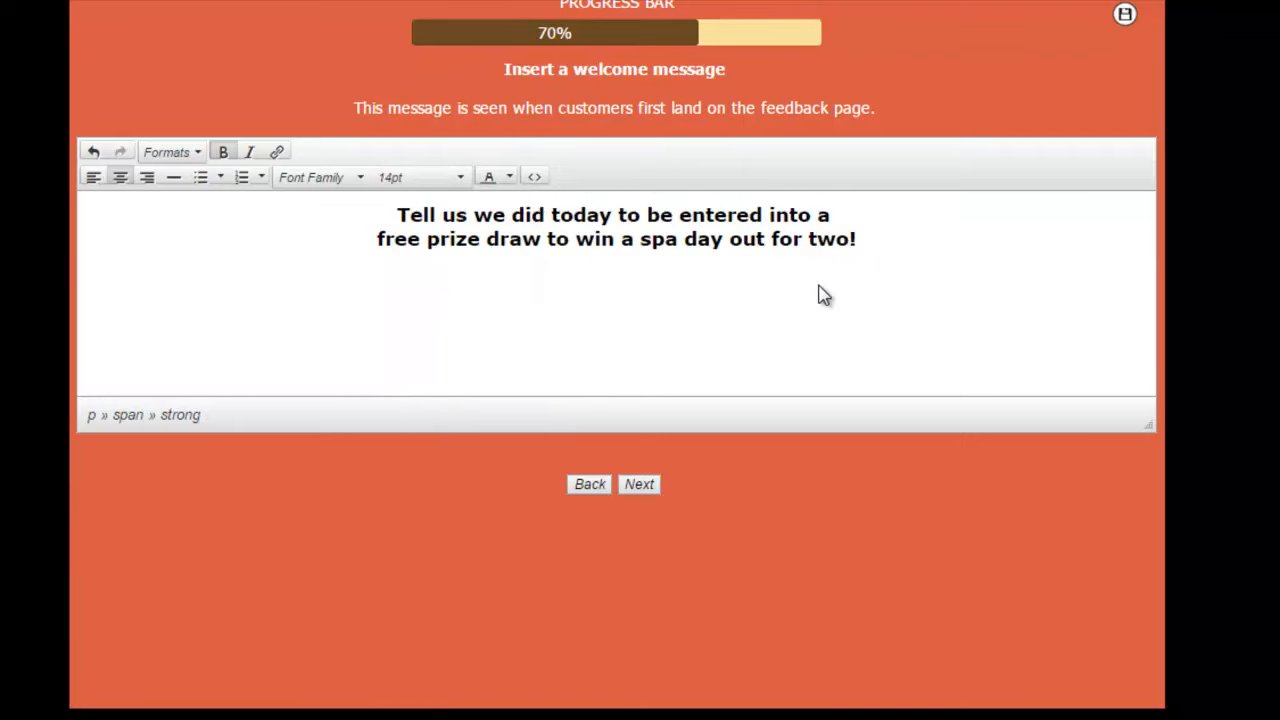
click(631, 487)
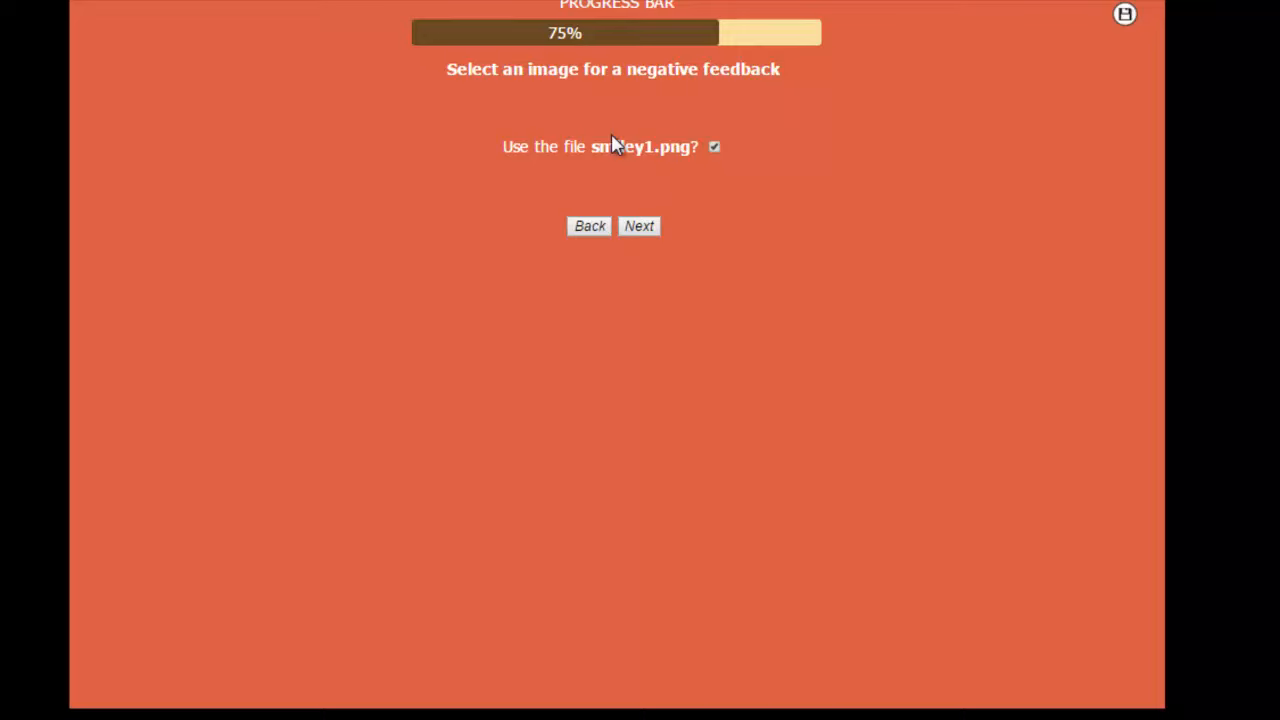
Step: Accept smiley1.png as the negative feedback image and smiley2.png as the neutral feedback image
click(638, 226)
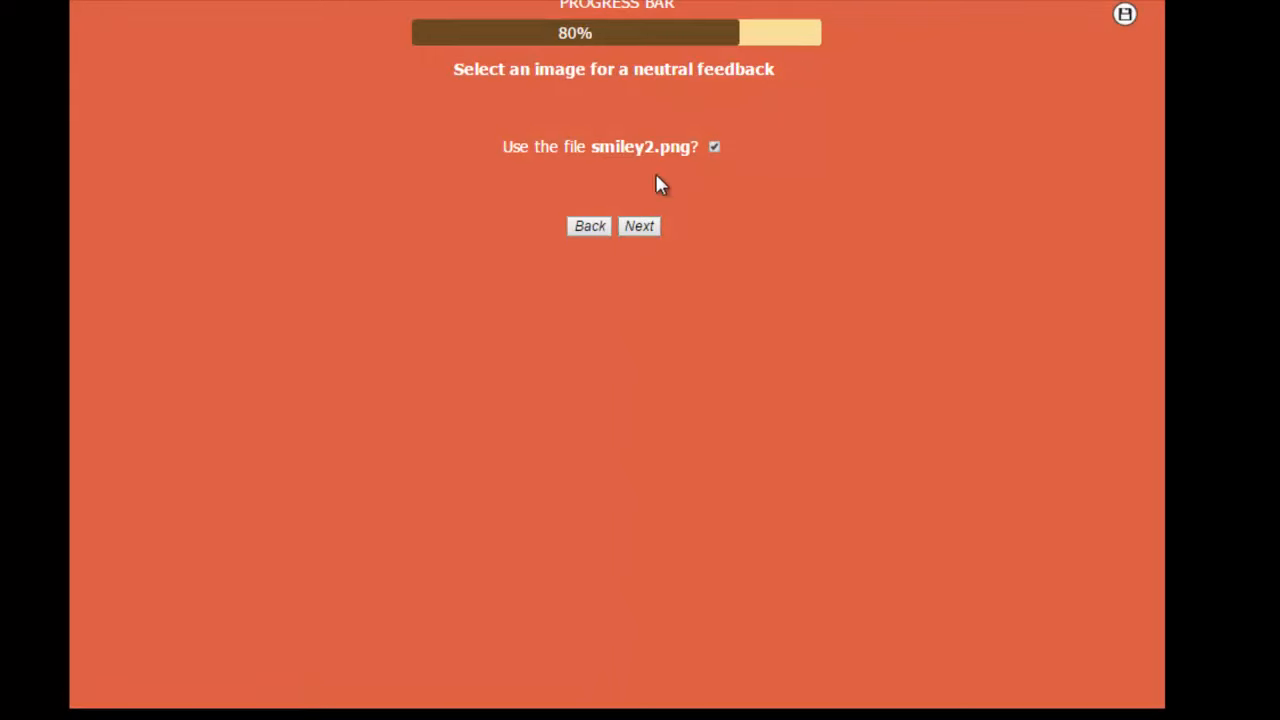
click(638, 227)
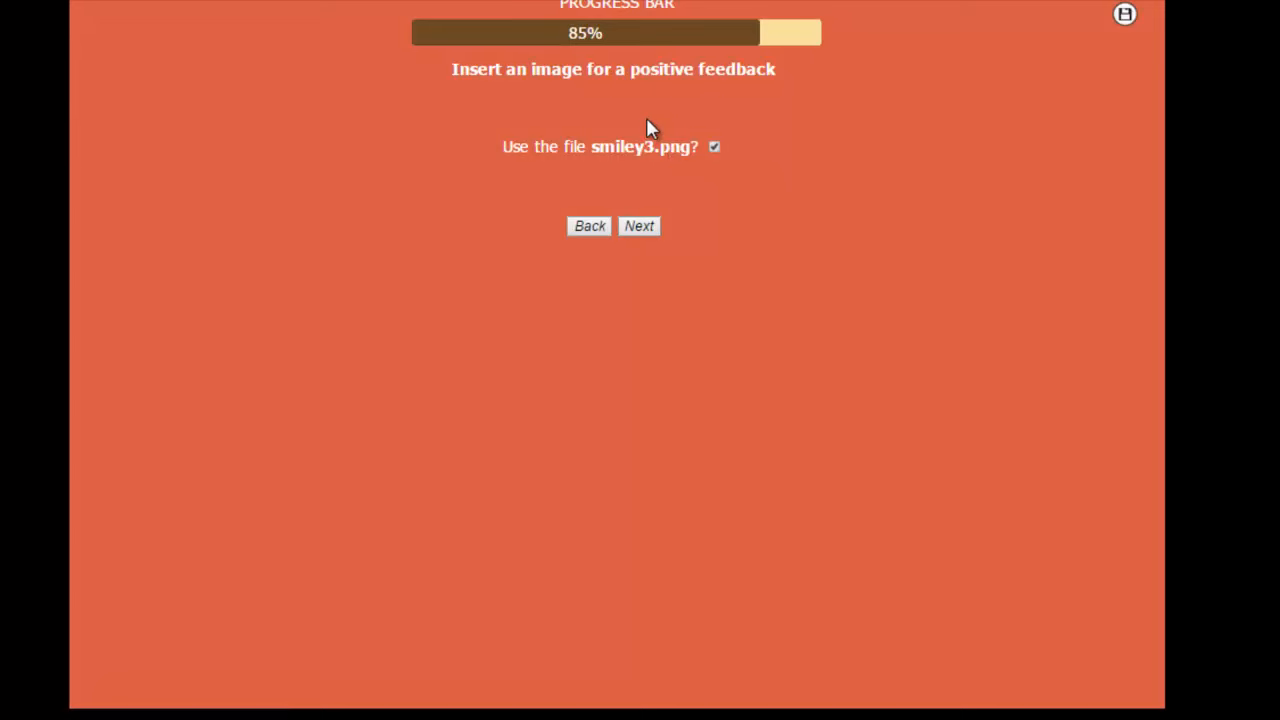
Step: Instead of the saved positive feedback image, choose smiley3 from the reputationmarketingicons folder and continue
click(714, 147)
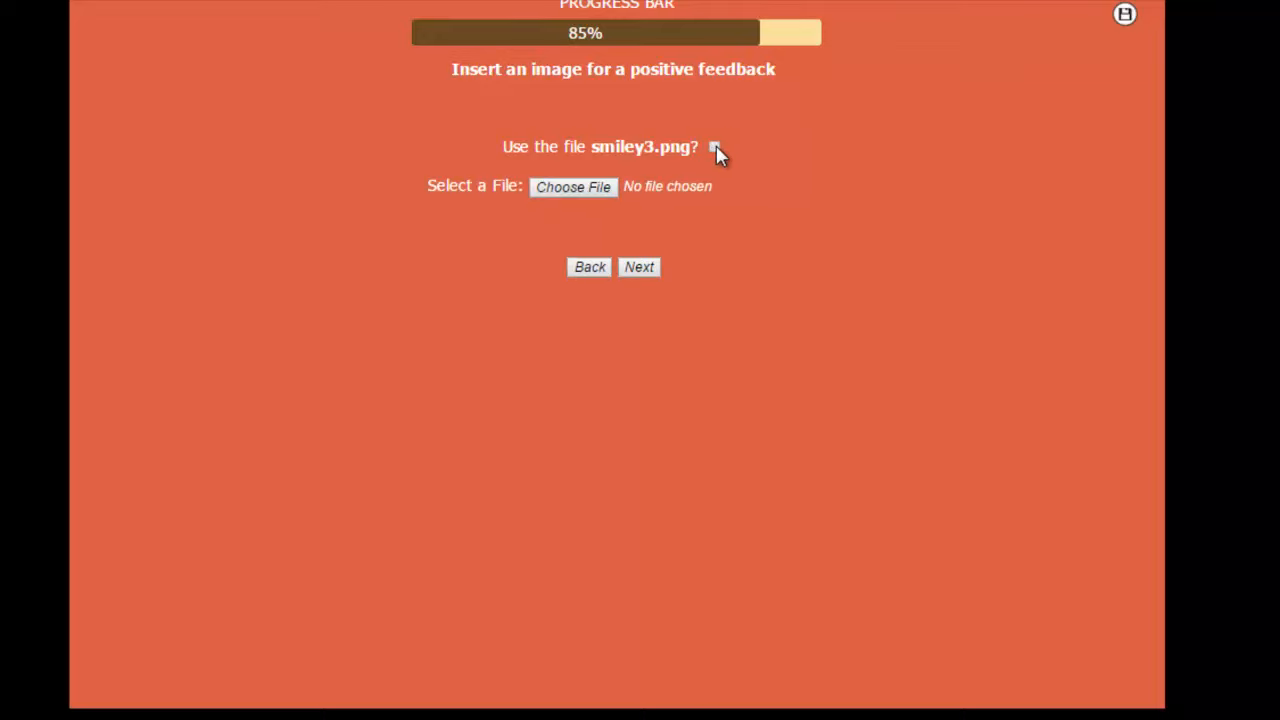
click(576, 189)
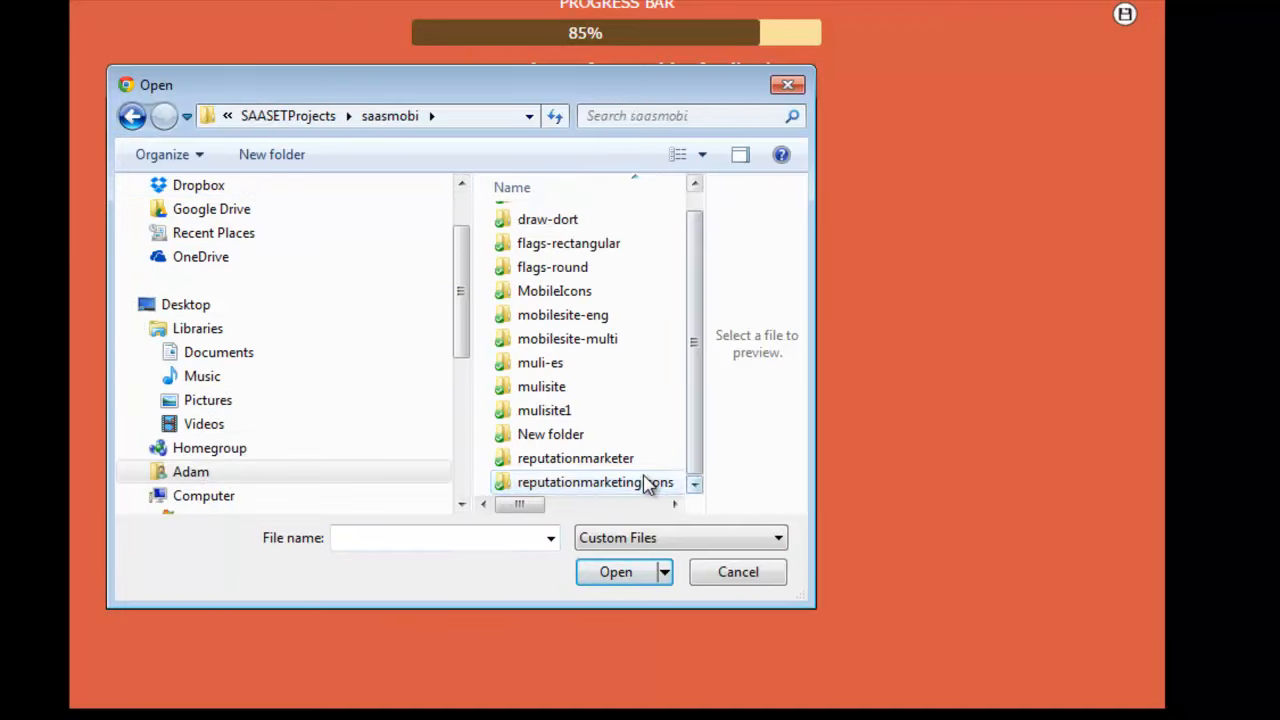
double_click(646, 484)
click(560, 470)
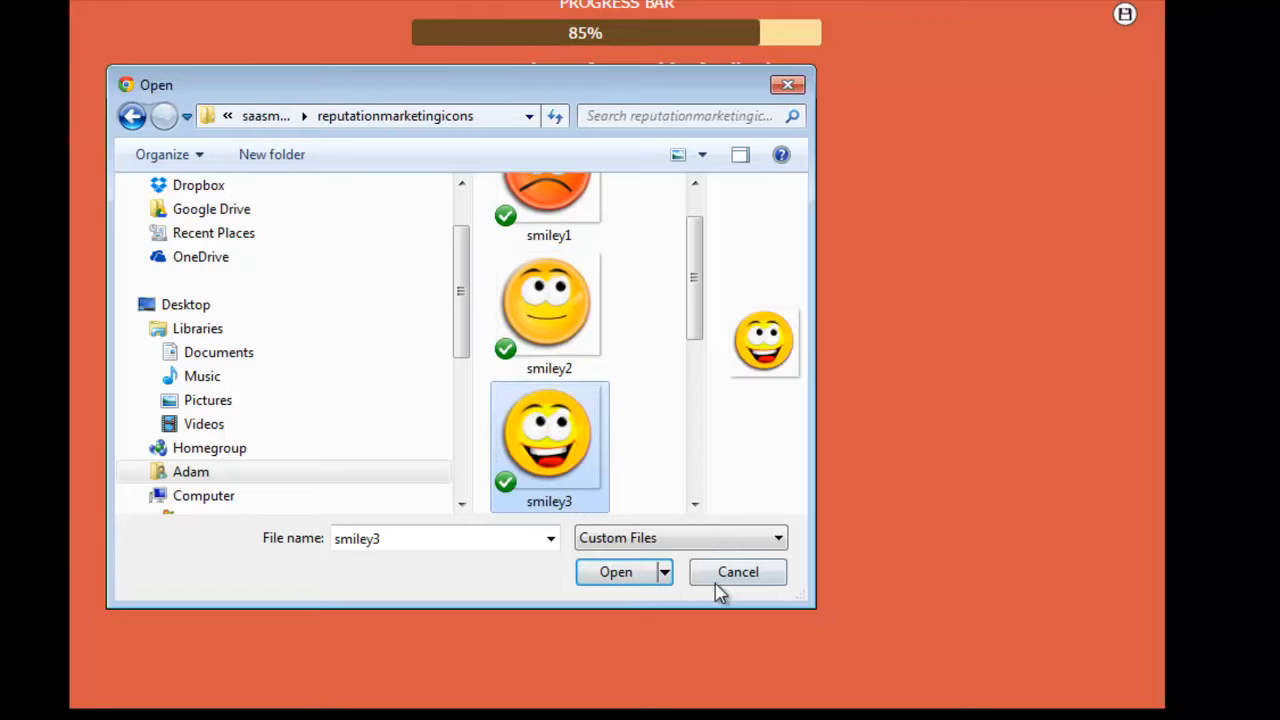
click(634, 577)
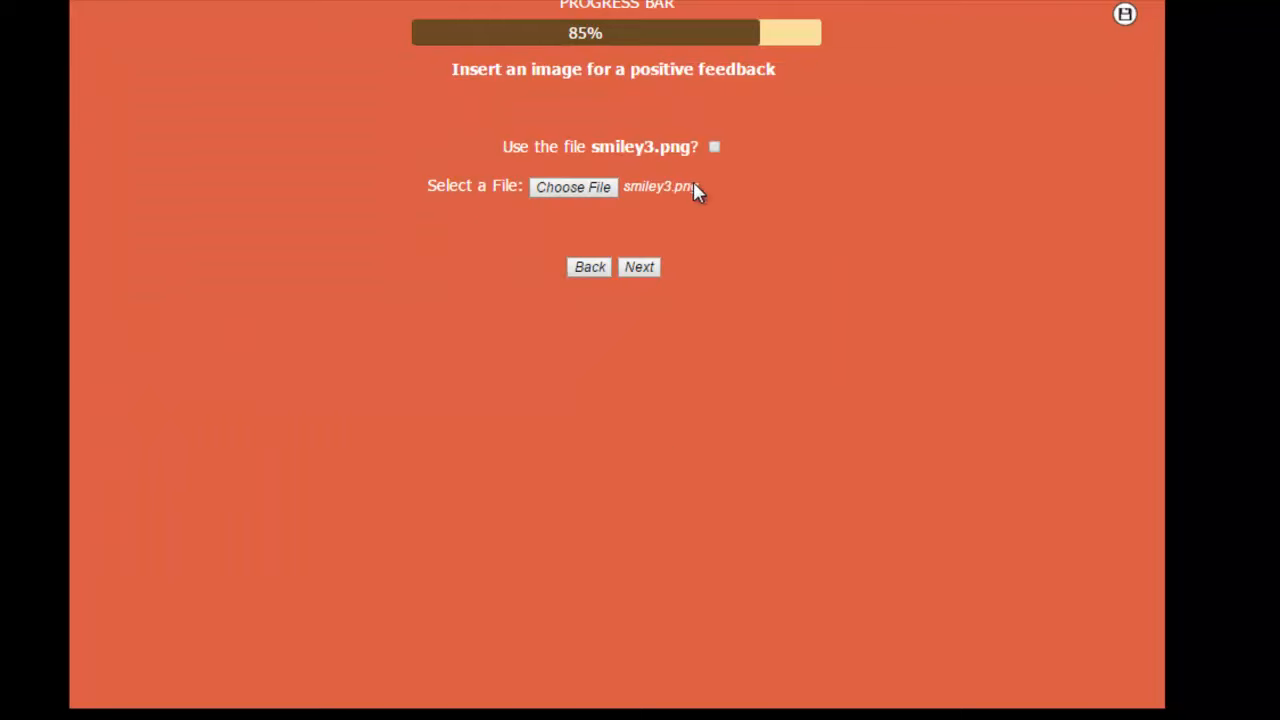
click(640, 268)
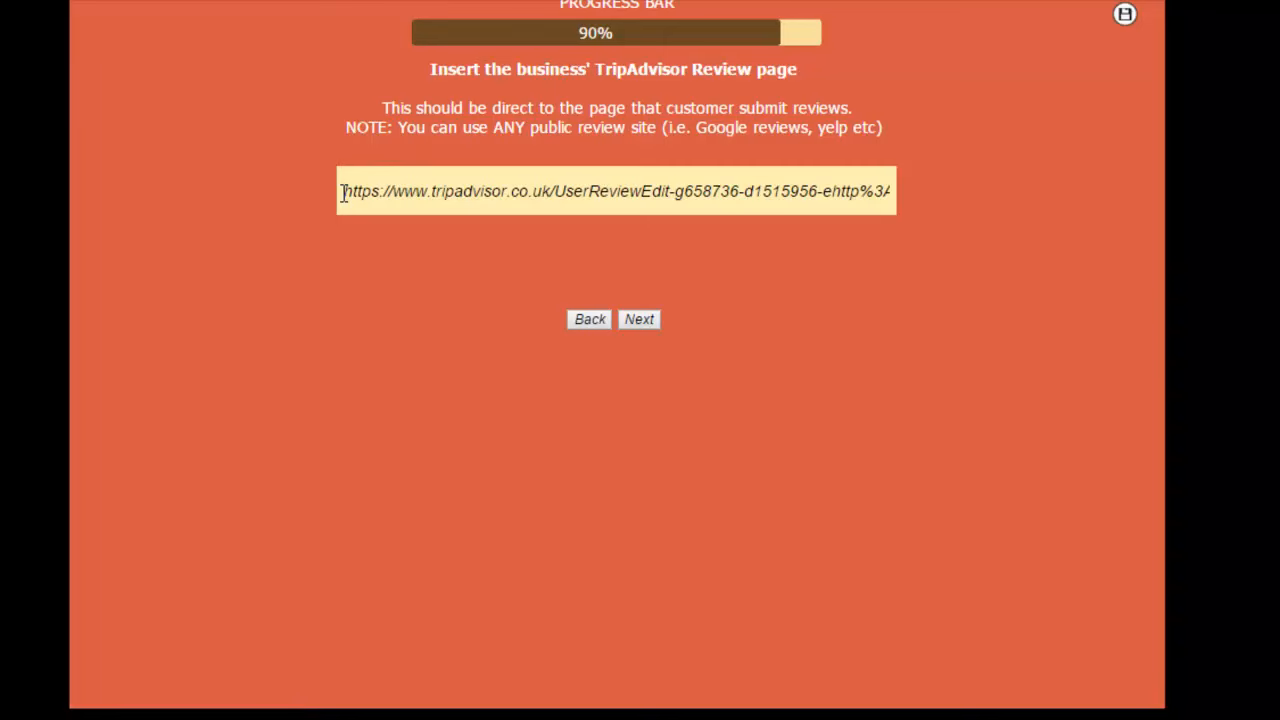
Step: Inspect the full TripAdvisor review link already entered for the business
drag(343, 192, 938, 188)
click(866, 206)
click(888, 196)
click(921, 190)
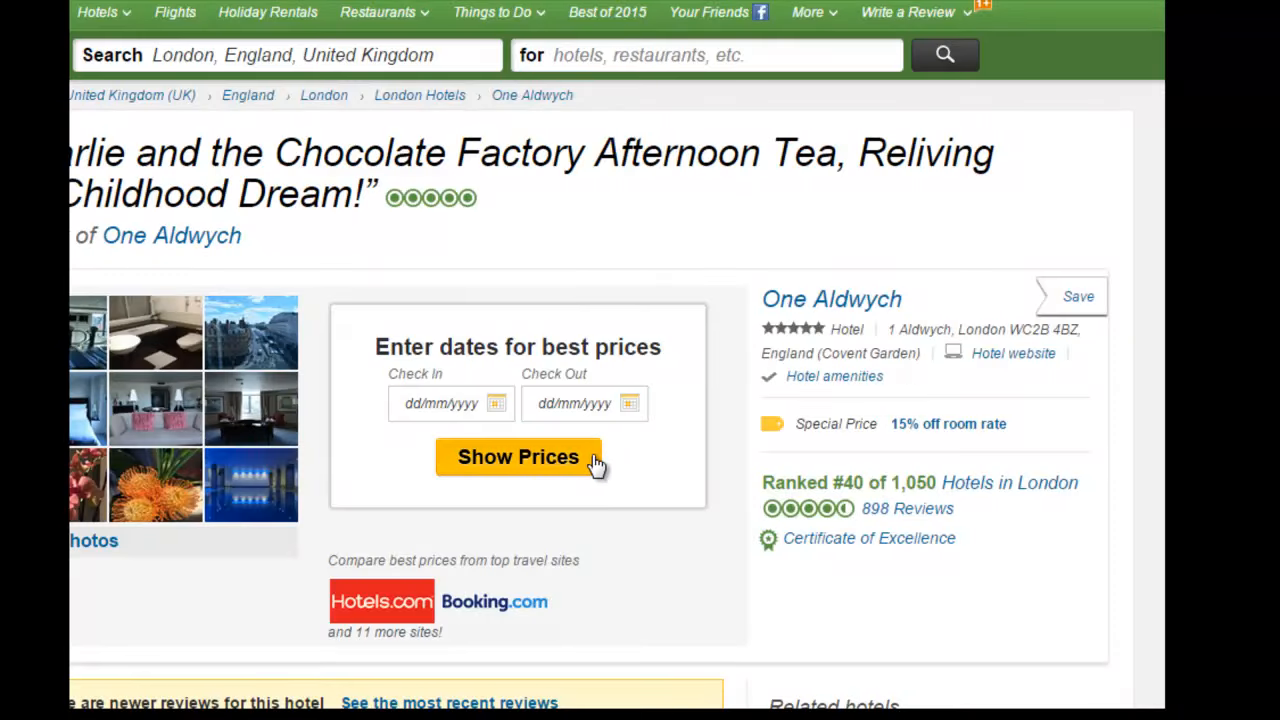
Step: Switch to TripAdvisor, search London for "charlie" and open the Charlie And The Chocolate Factory listing
scroll(688, 263, down, 5)
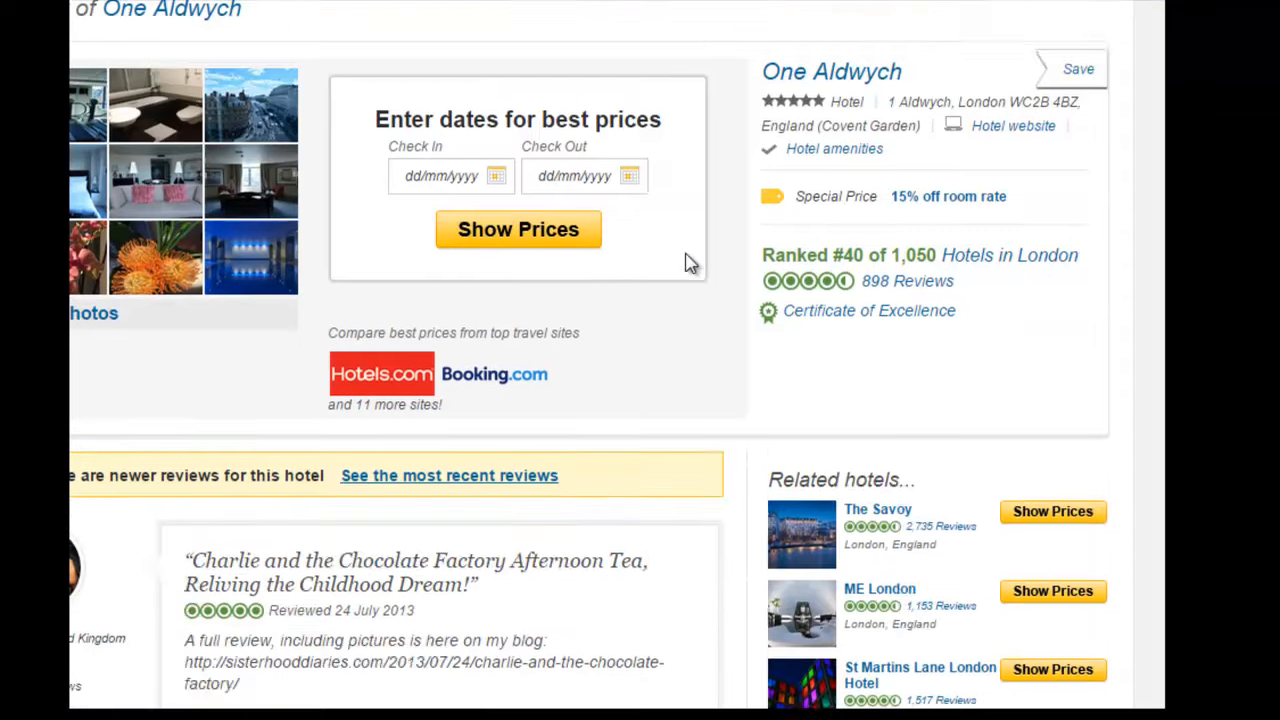
scroll(688, 263, up, 5)
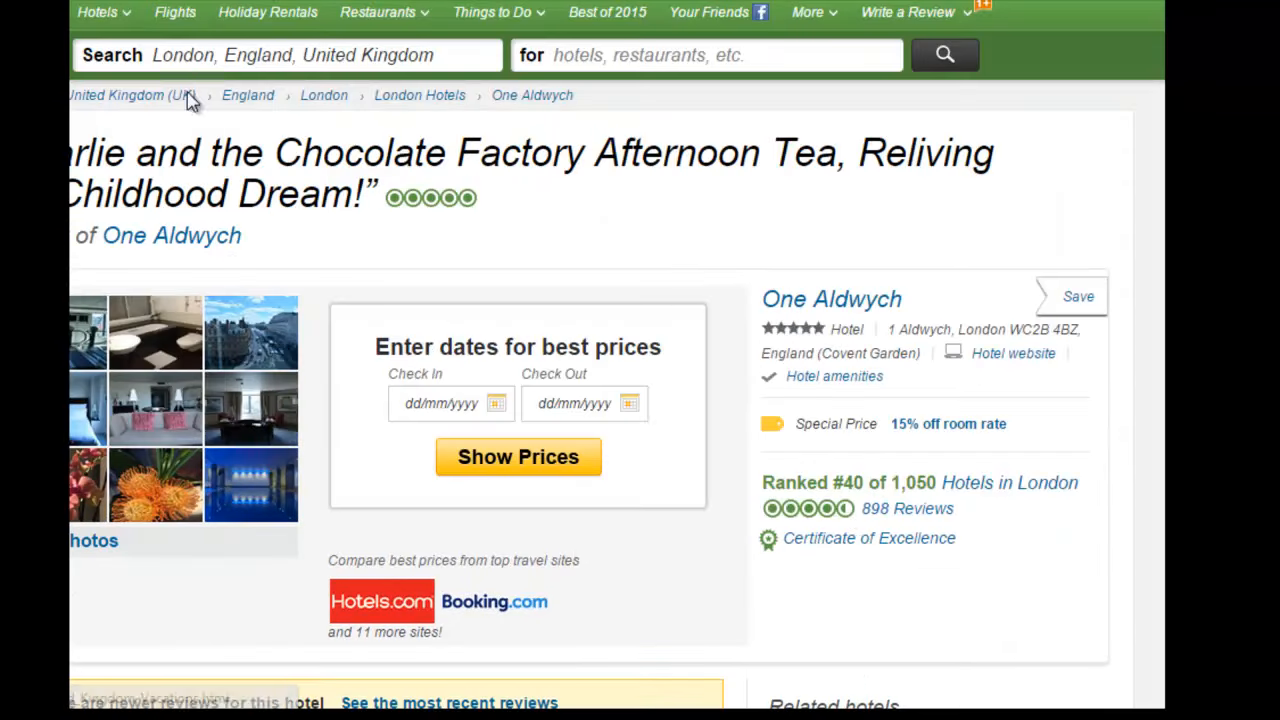
click(600, 57)
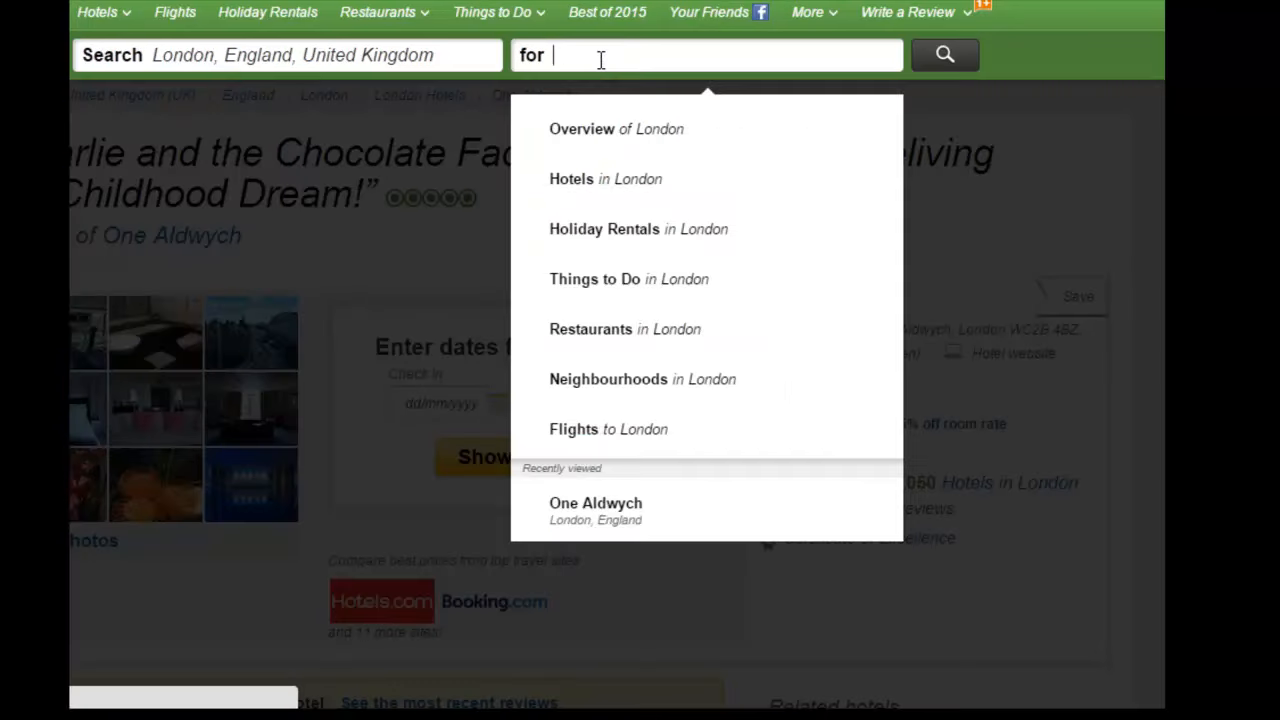
text(charlie)
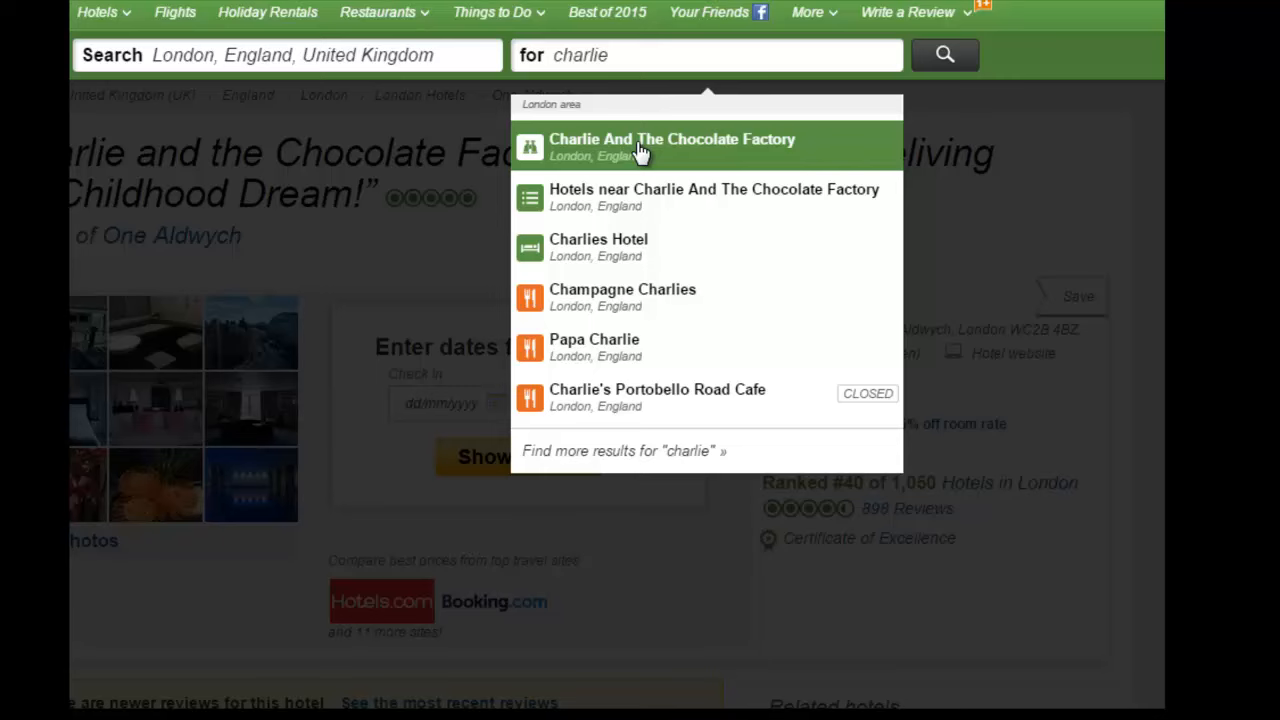
click(640, 152)
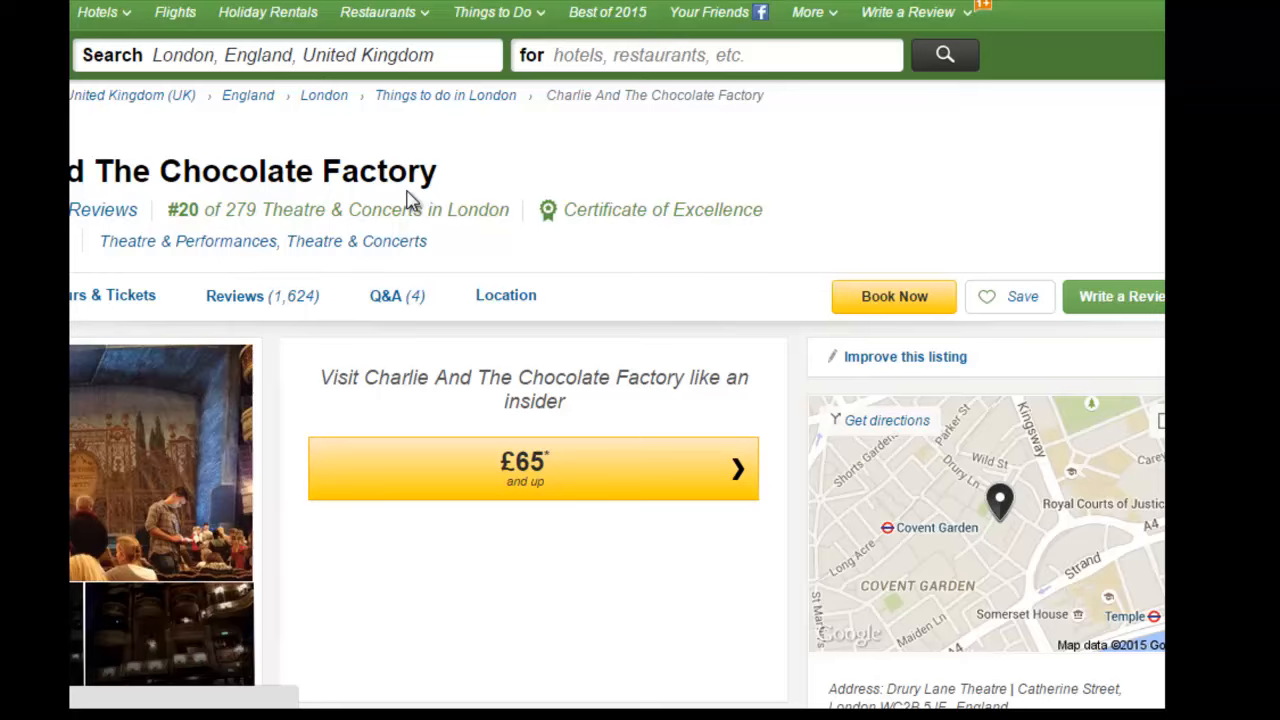
Step: Open the review submission form for Charlie And The Chocolate Factory and select its full web address
click(1110, 300)
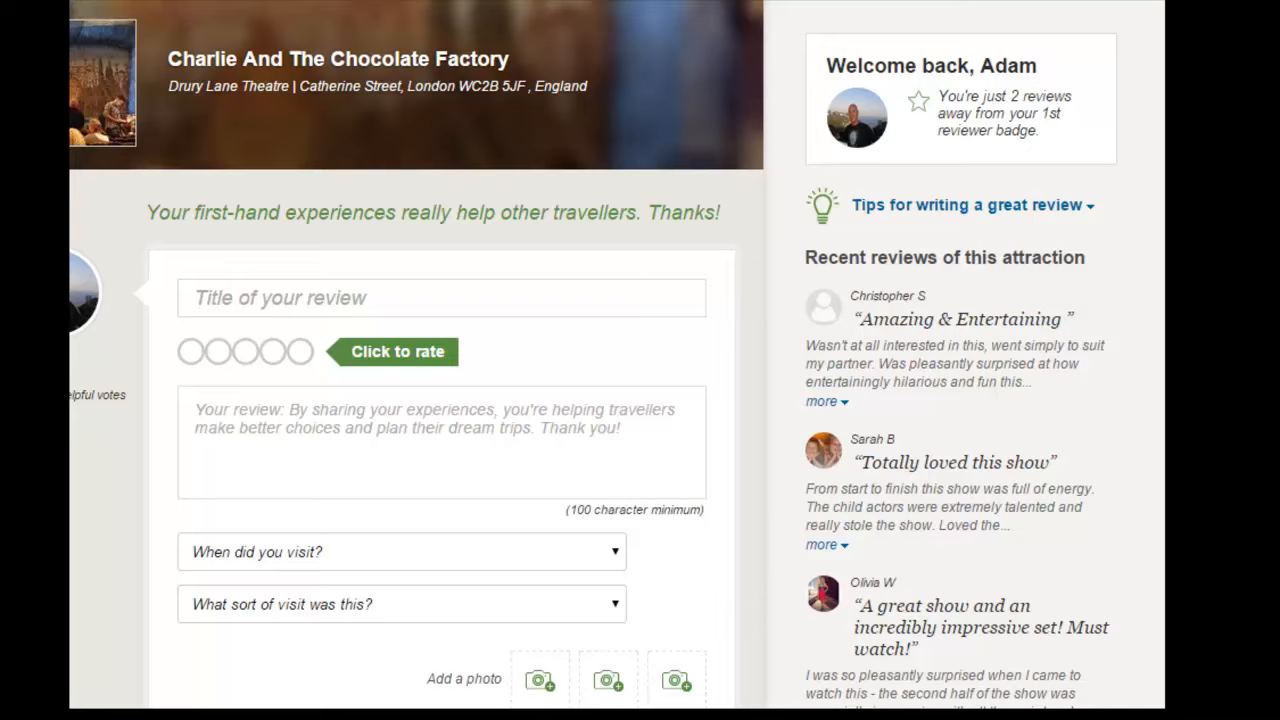
click(1073, 640)
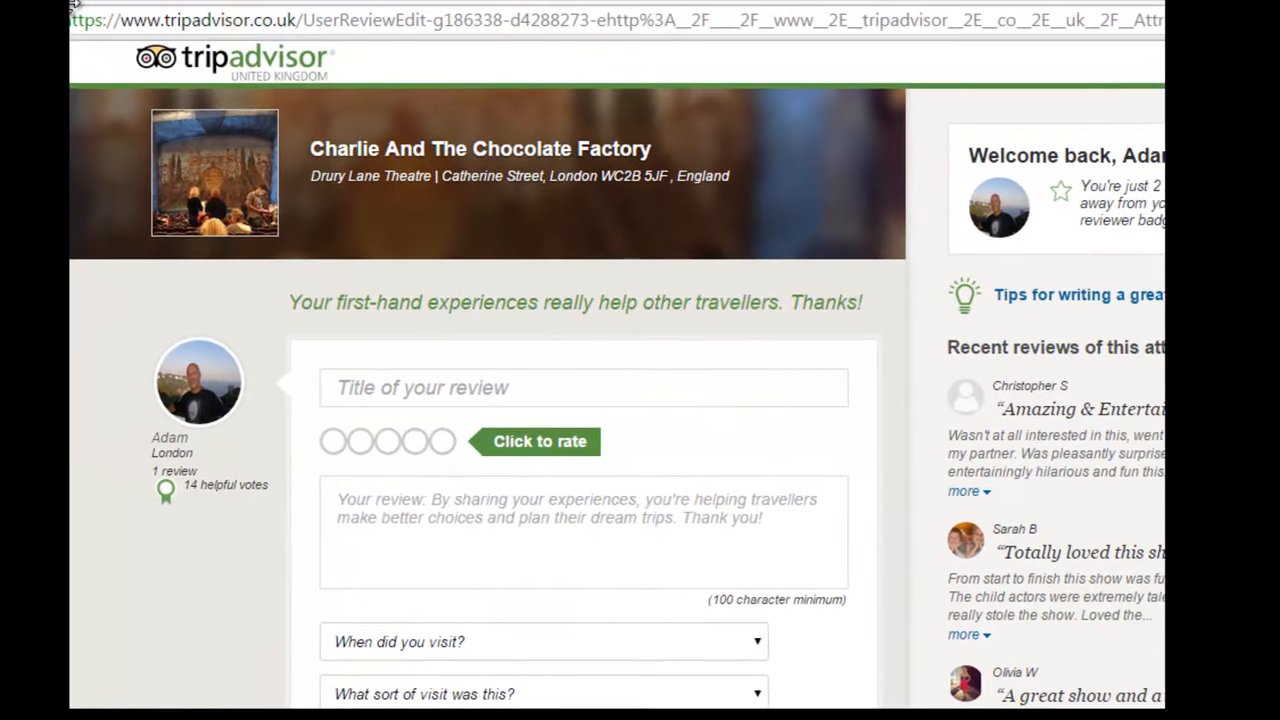
drag(90, 8, 1102, 35)
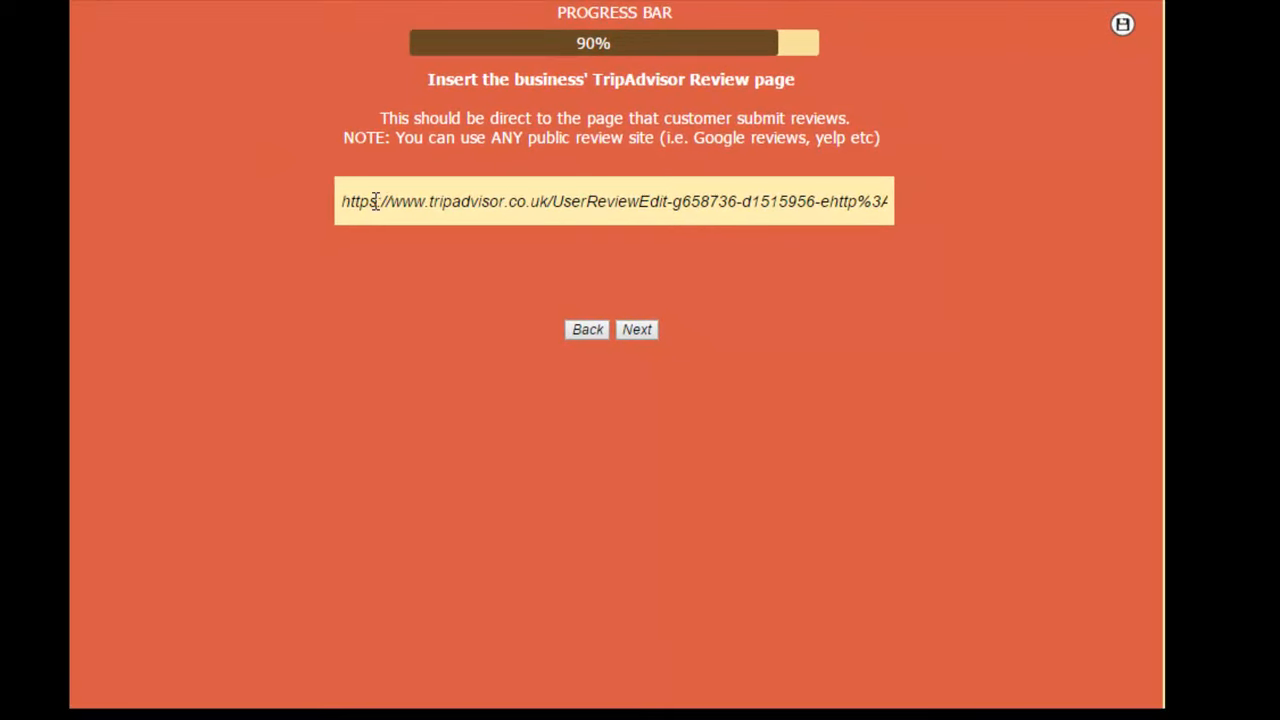
Step: Back in the wizard, keep the existing TripAdvisor review link and continue to the response page message
drag(375, 201, 905, 223)
click(790, 205)
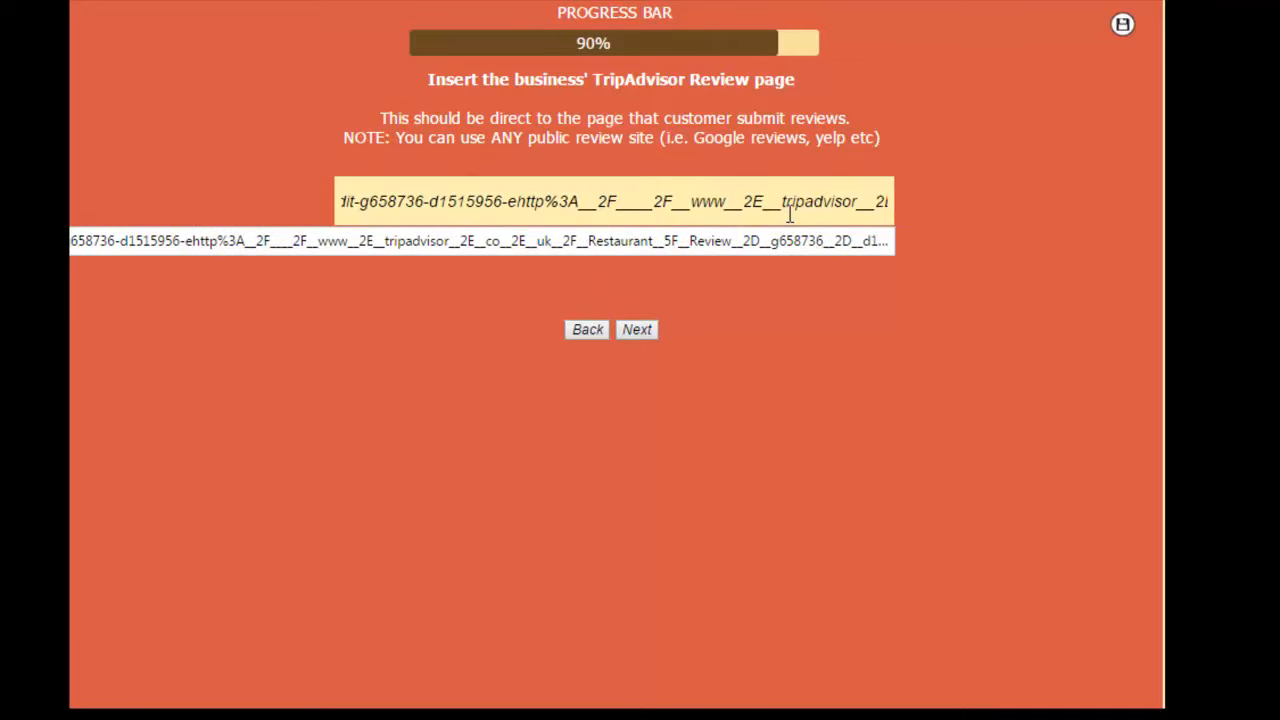
click(645, 331)
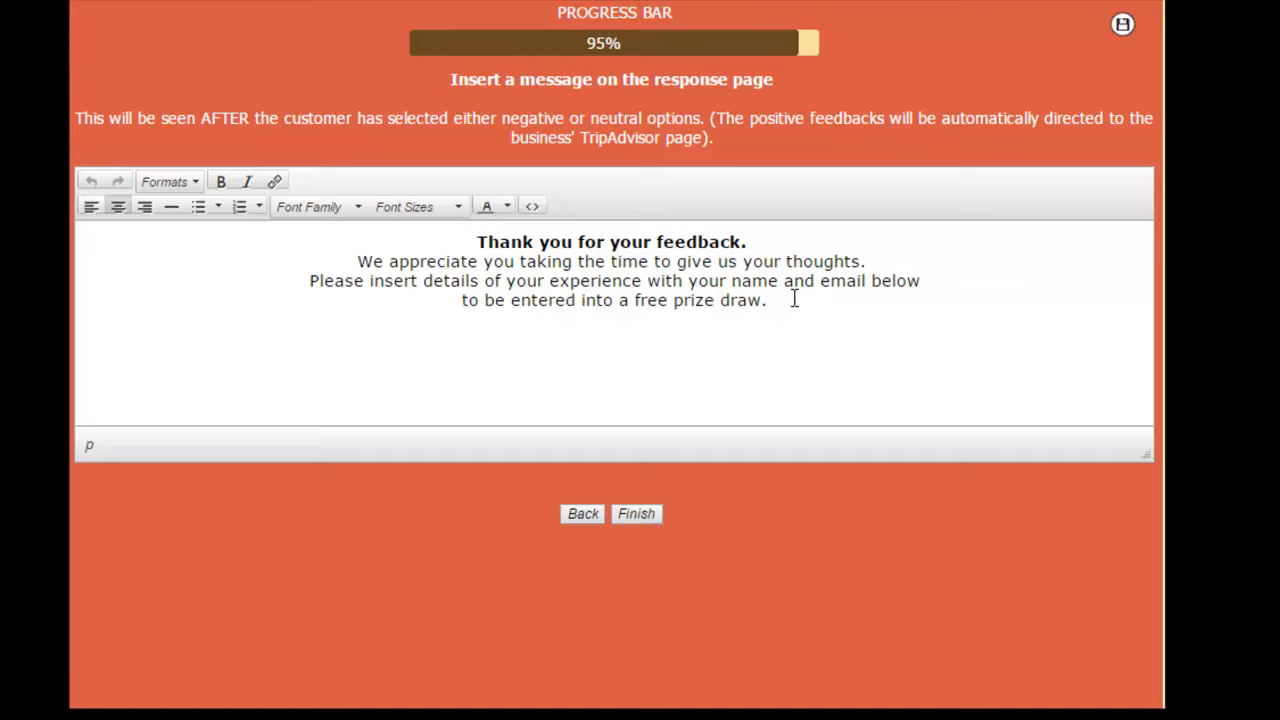
Step: Review the response page message that thanks customers and asks for details to enter the free prize draw
drag(790, 299, 480, 238)
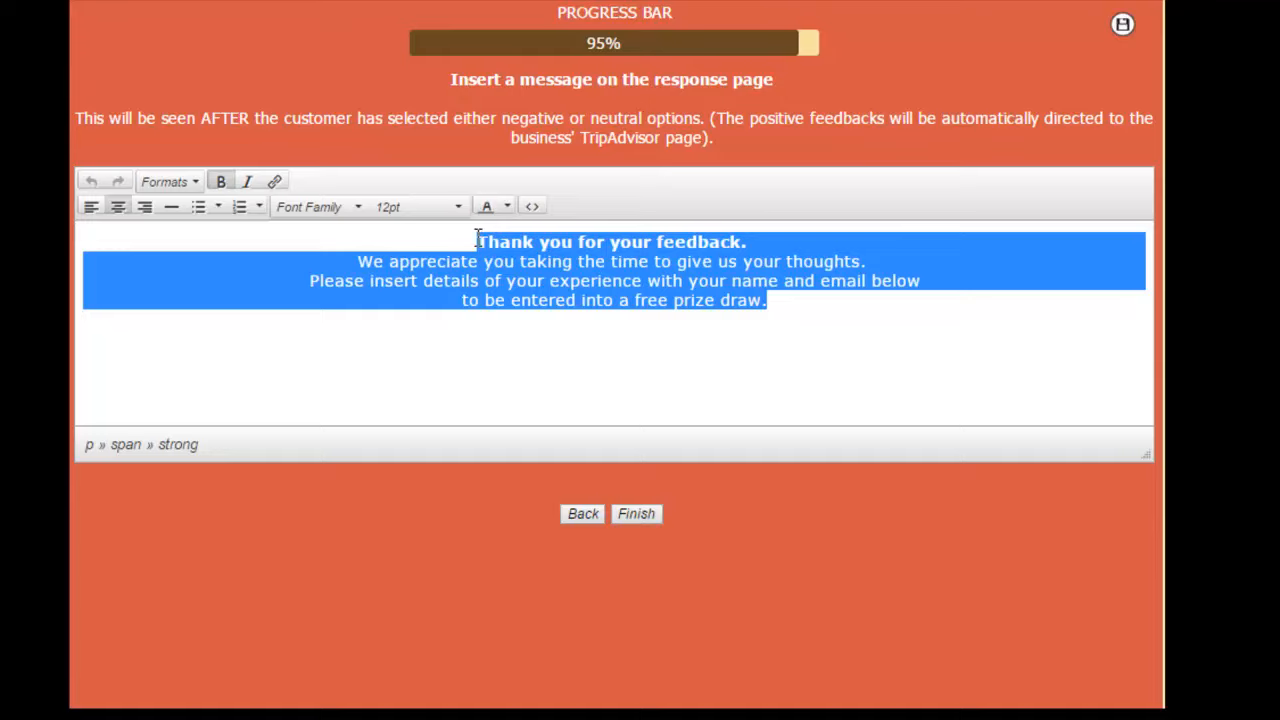
click(773, 302)
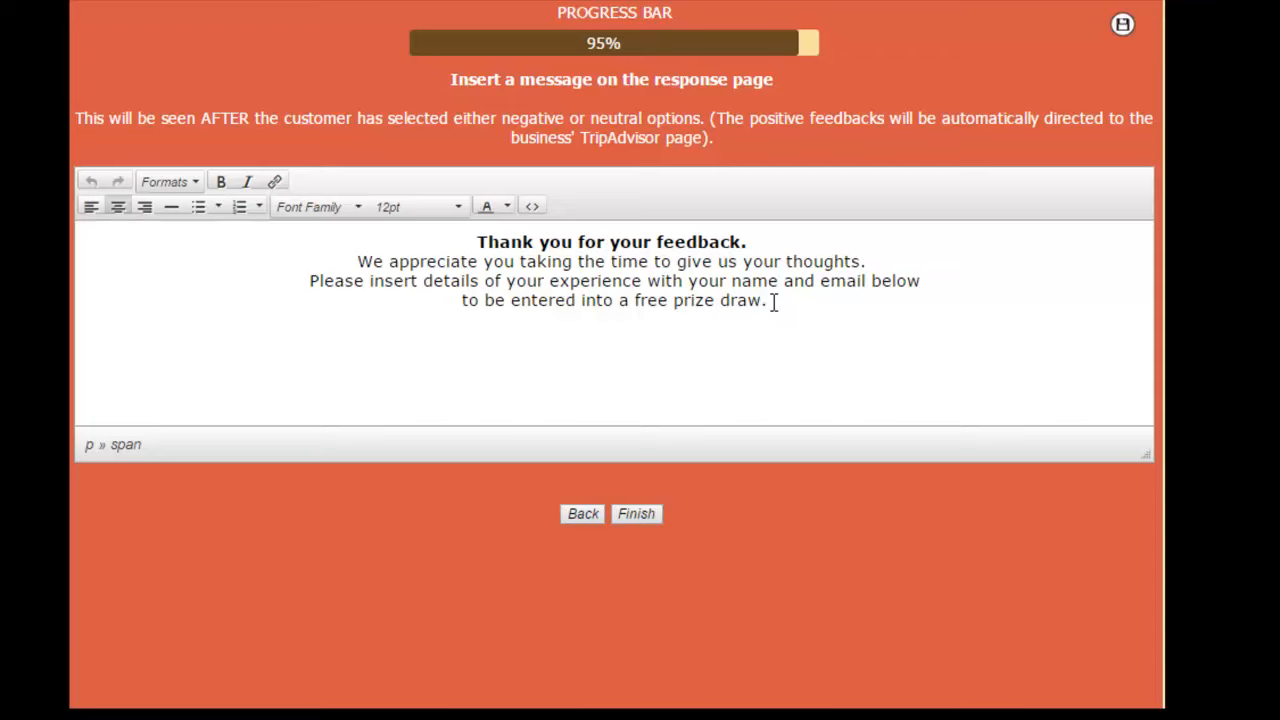
mouse_move(773, 302)
mouse_down()
mouse_move(543, 237)
mouse_move(472, 234)
mouse_up()
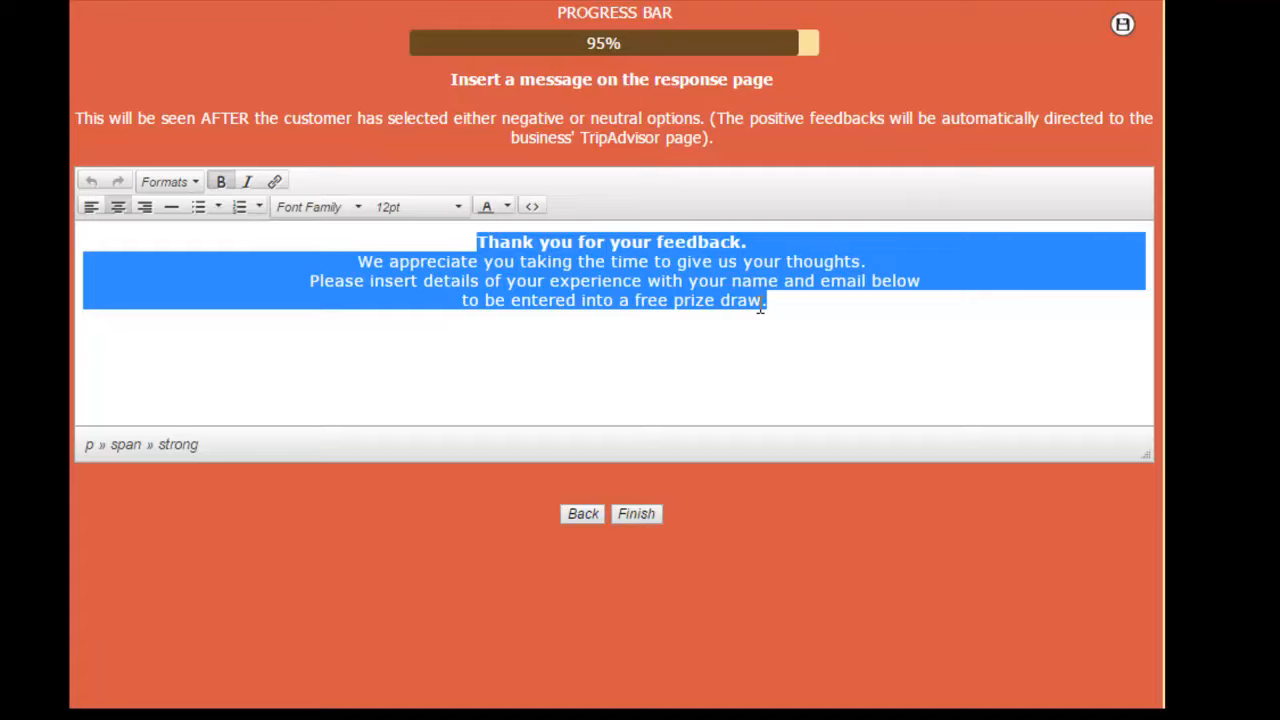
click(797, 306)
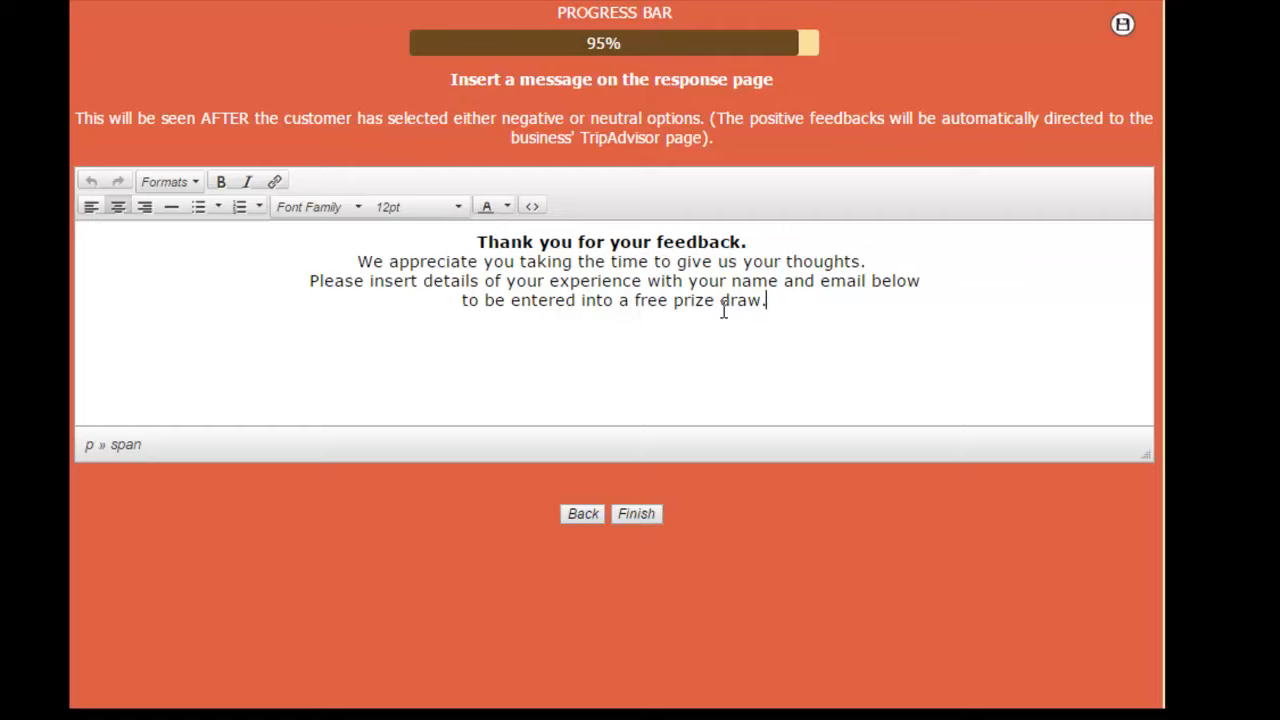
drag(793, 297, 637, 258)
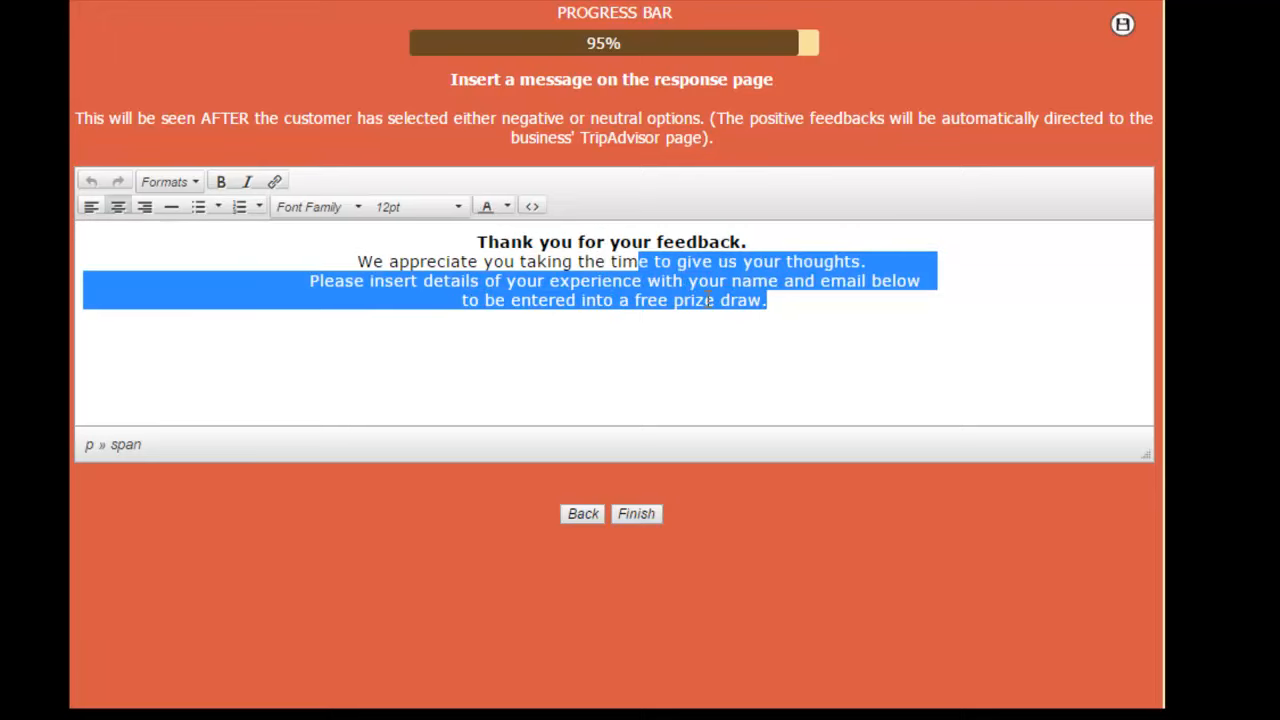
click(565, 258)
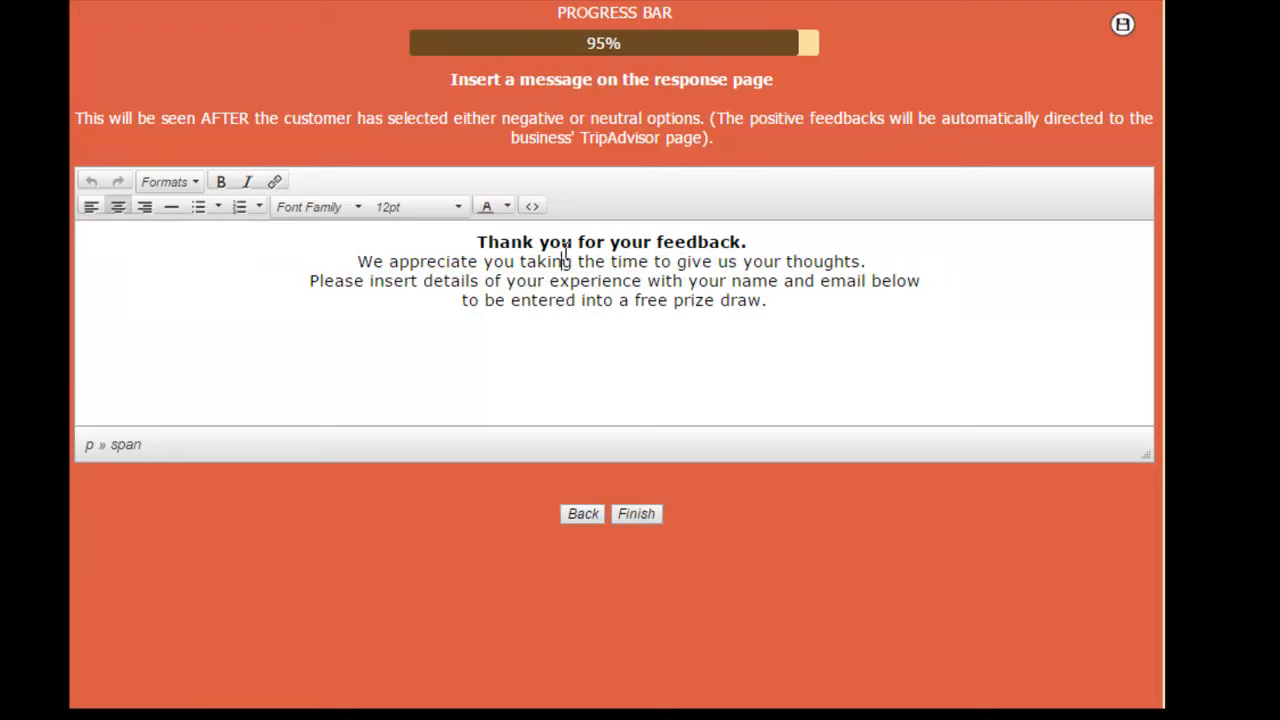
Step: Change the text colour of the "Thank you for your feedback." line to dark blue
drag(463, 240, 763, 240)
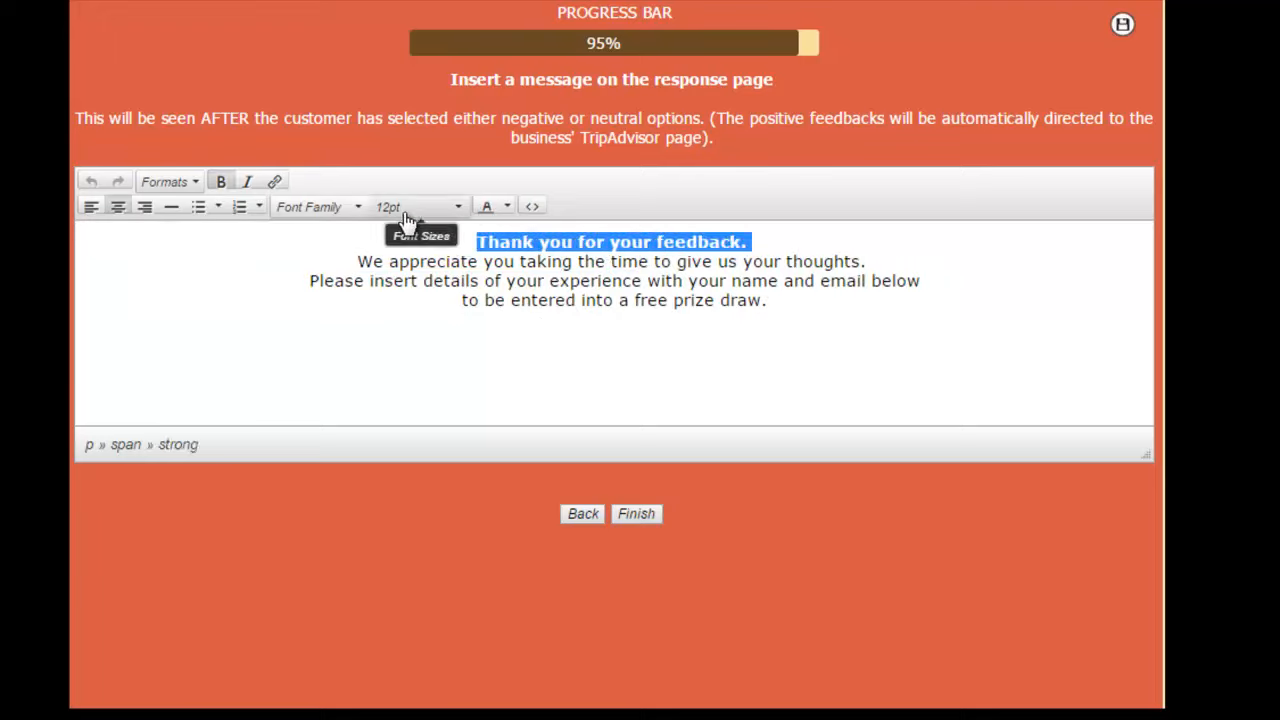
click(506, 207)
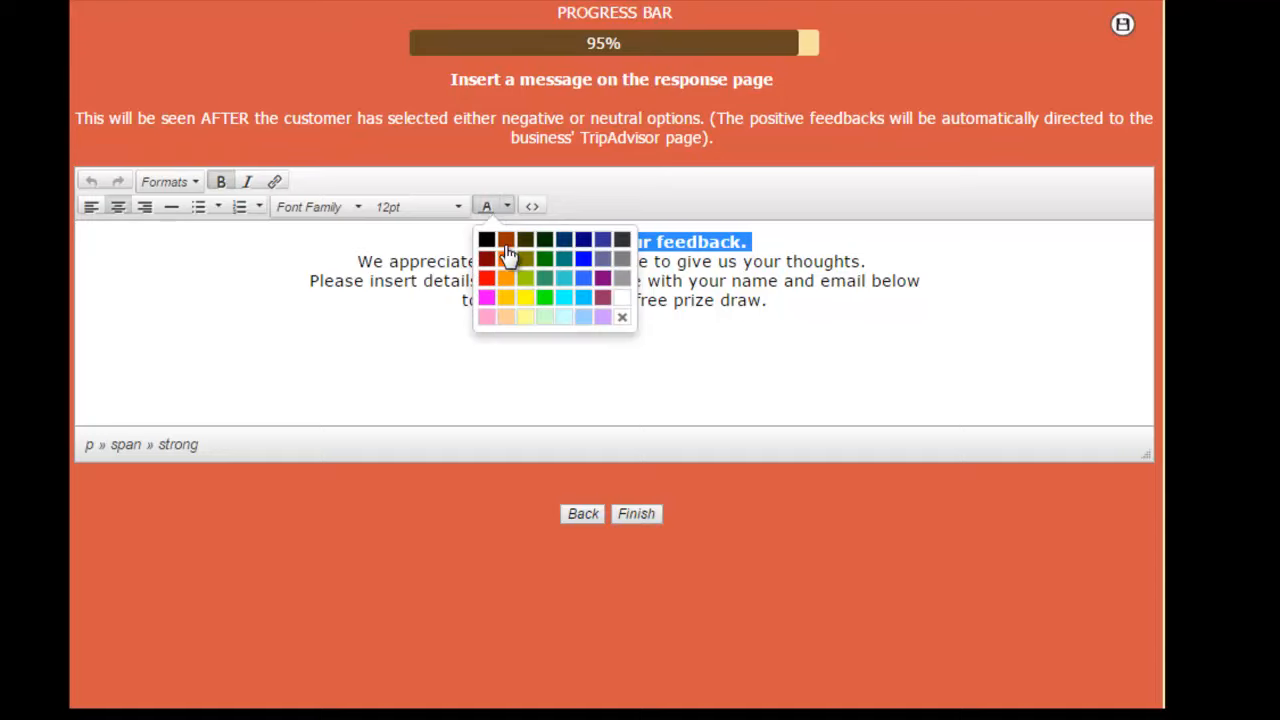
click(583, 243)
click(617, 301)
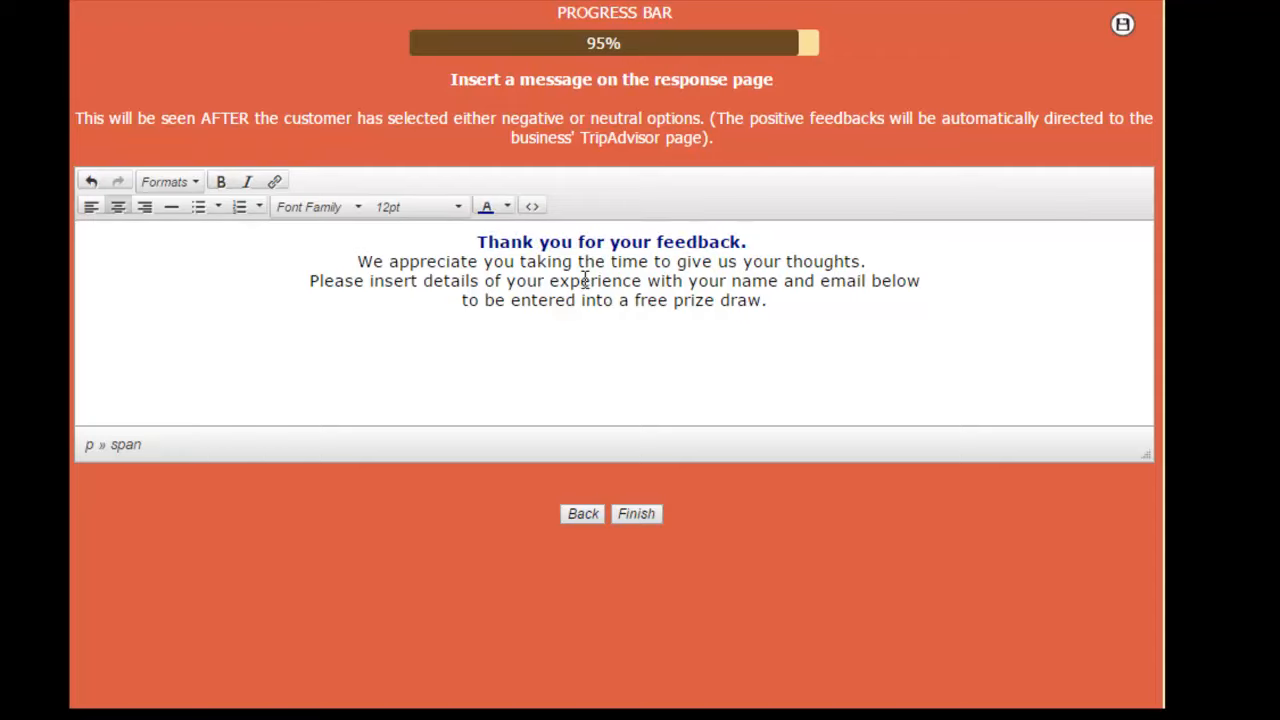
Step: Finish the wizard and download the generated reputationmarketer.zip package
click(636, 514)
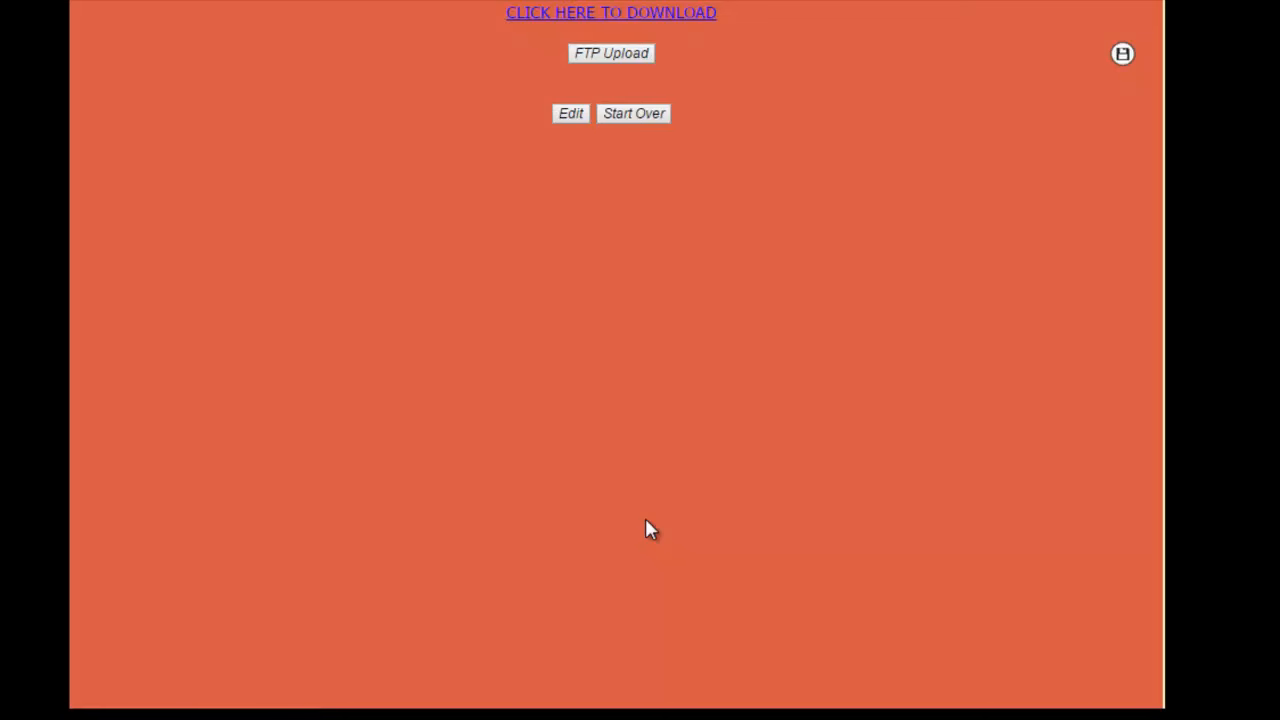
click(615, 14)
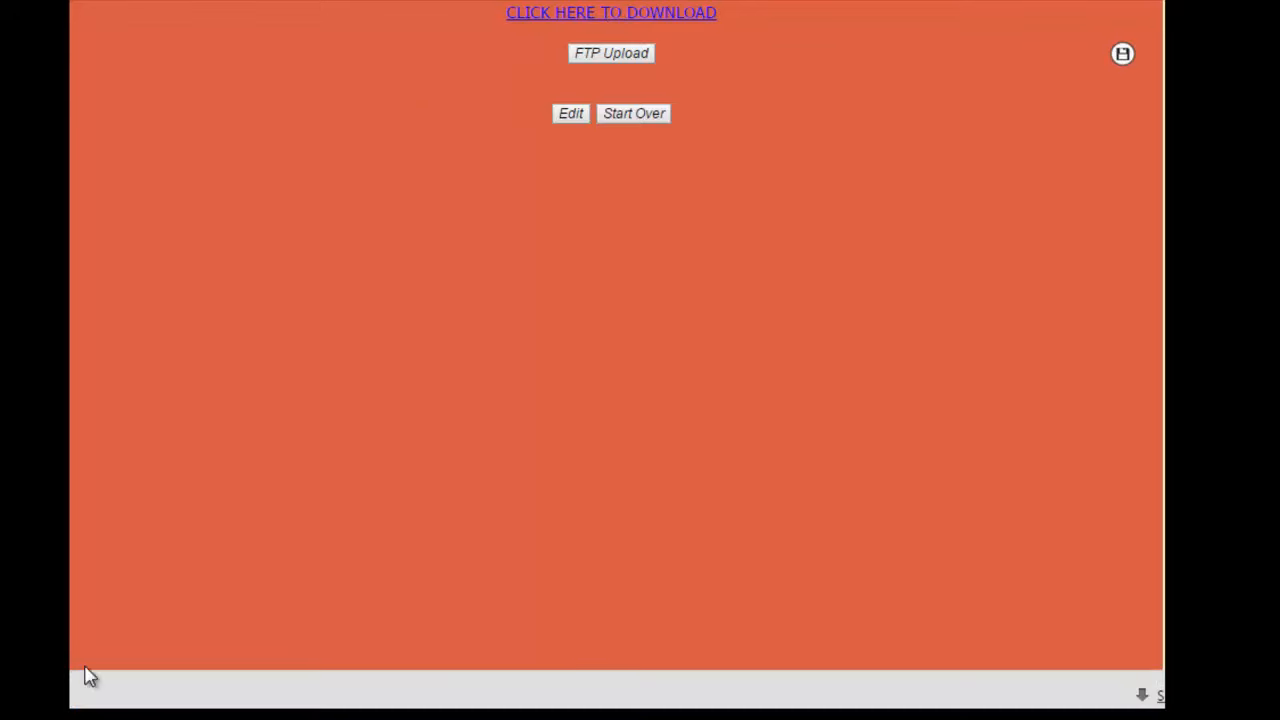